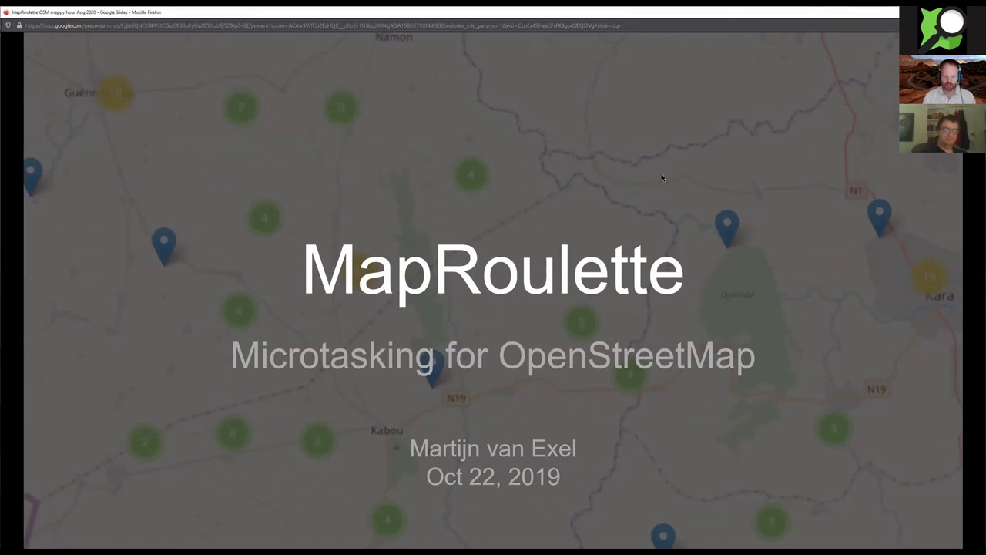
# Step: Advance past the MapRoulette overview to the Metrics slide showing 2 million+ tasks fixed and 110+ countries
pyautogui.click(663, 178)
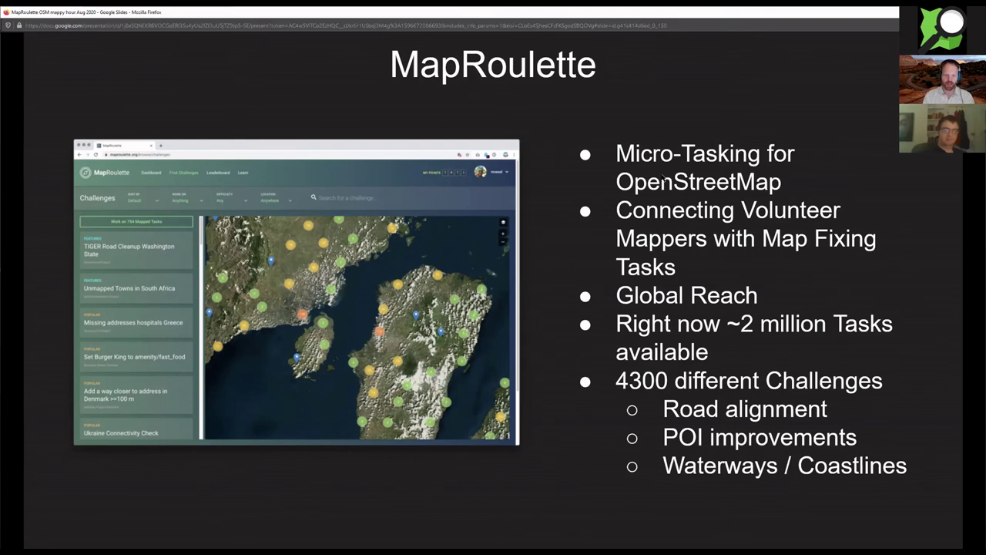
pyautogui.press('Right')
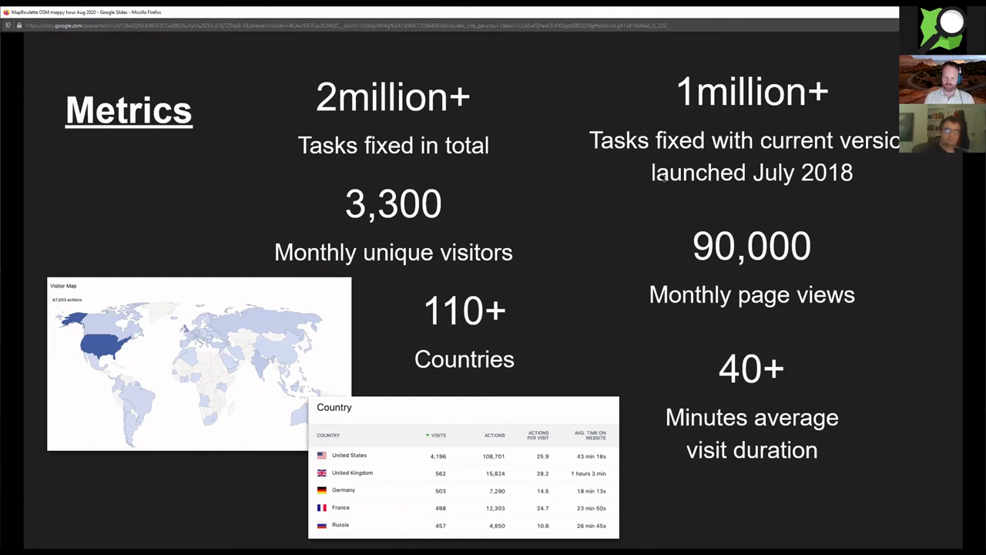
# Step: Advance to the Background & Context slide: 5.6 million accounts, only 1.3 million contributors (23%)
pyautogui.press('Right')
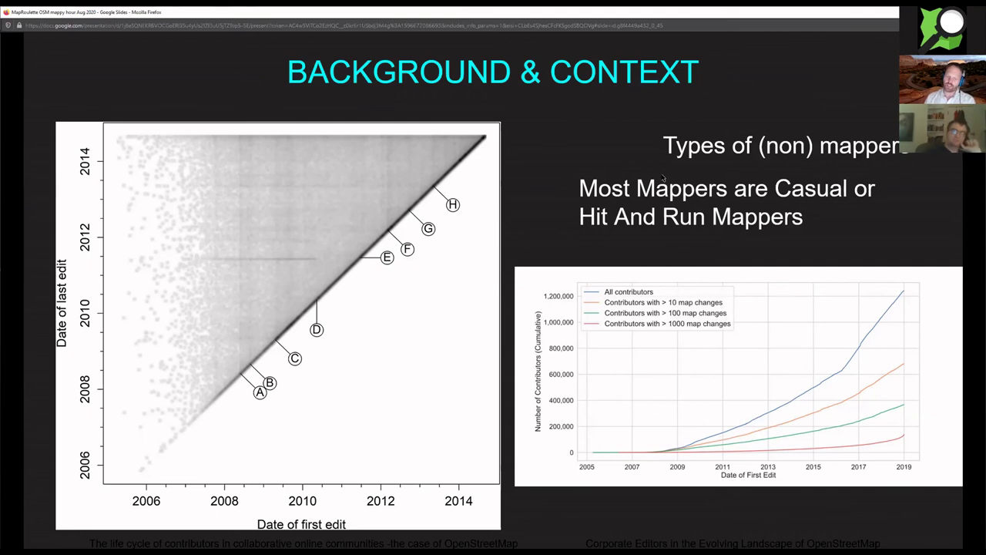
pyautogui.press('Right')
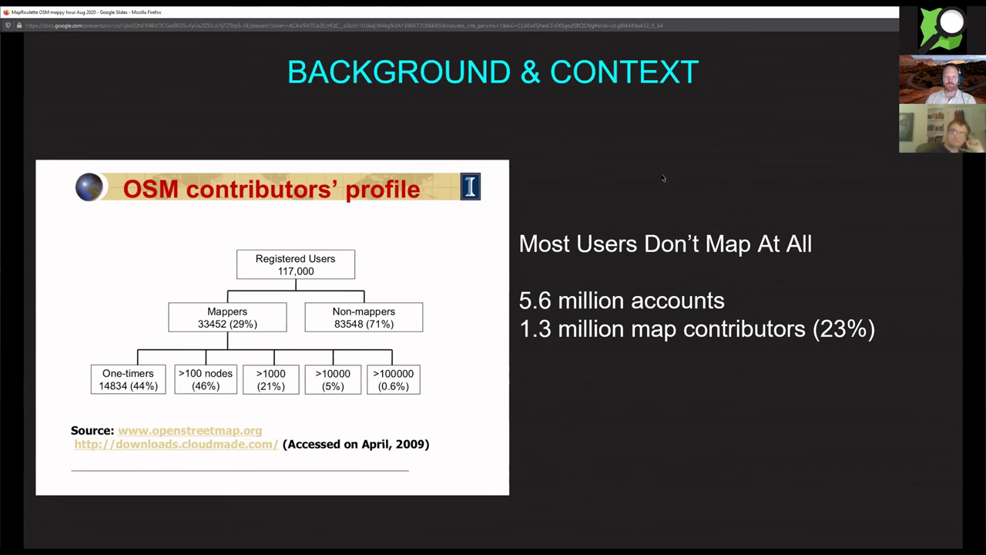
# Step: Go past the License Change Redaction Remapping slide to the 2012 cities routing-grid slide
pyautogui.press('Right')
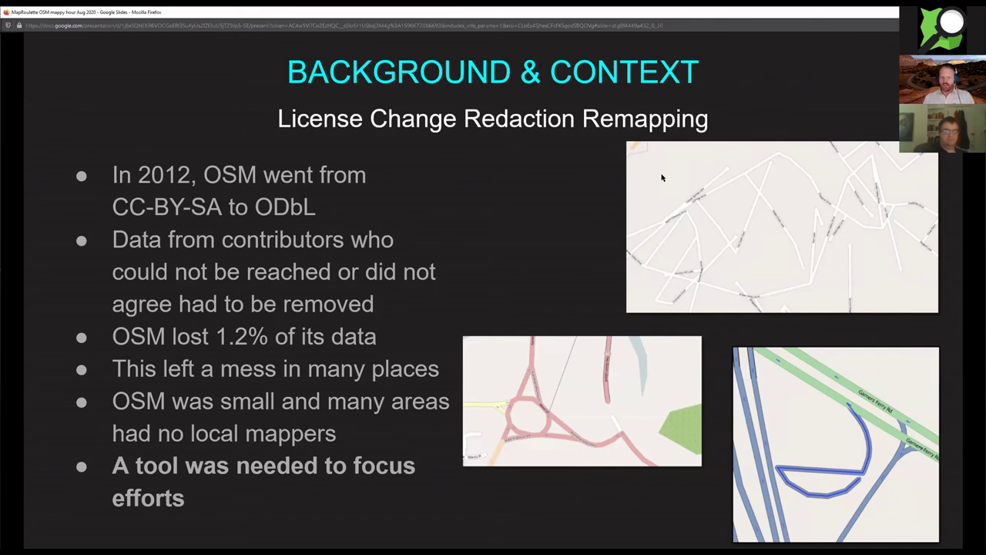
pyautogui.press('Right')
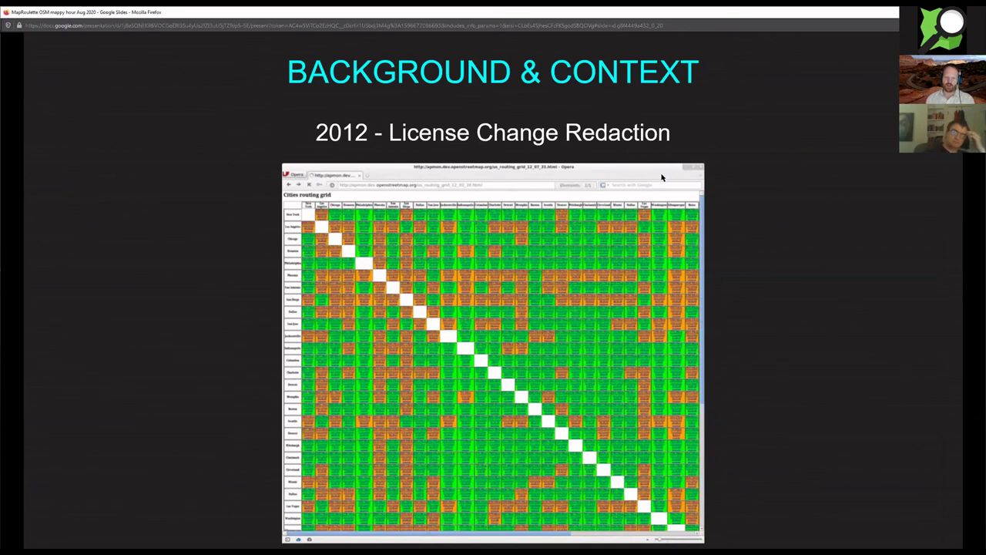
# Step: Advance past Remap-a-tron to the Recipe slide with Connectivity, Zorro and Lane Counts examples
pyautogui.press('Right')
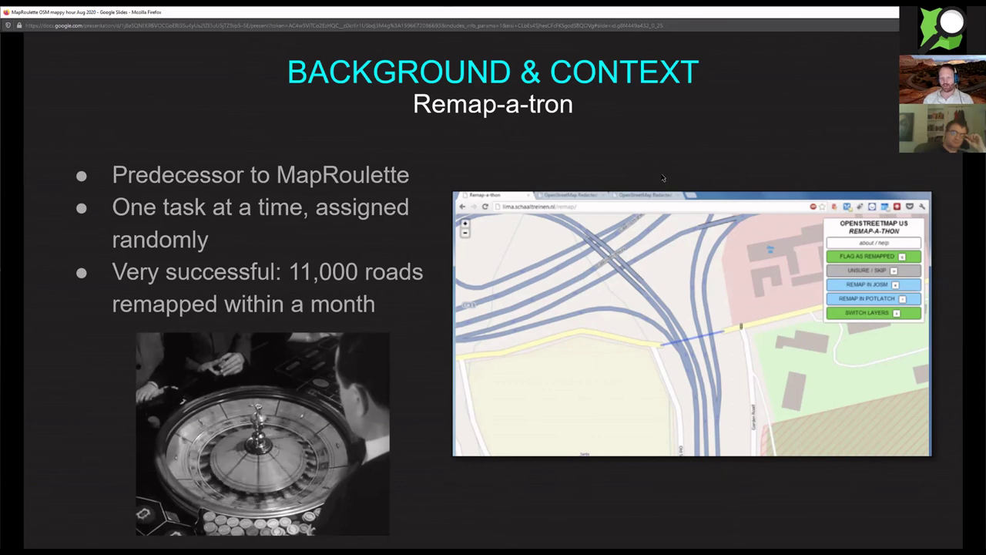
pyautogui.press('Right')
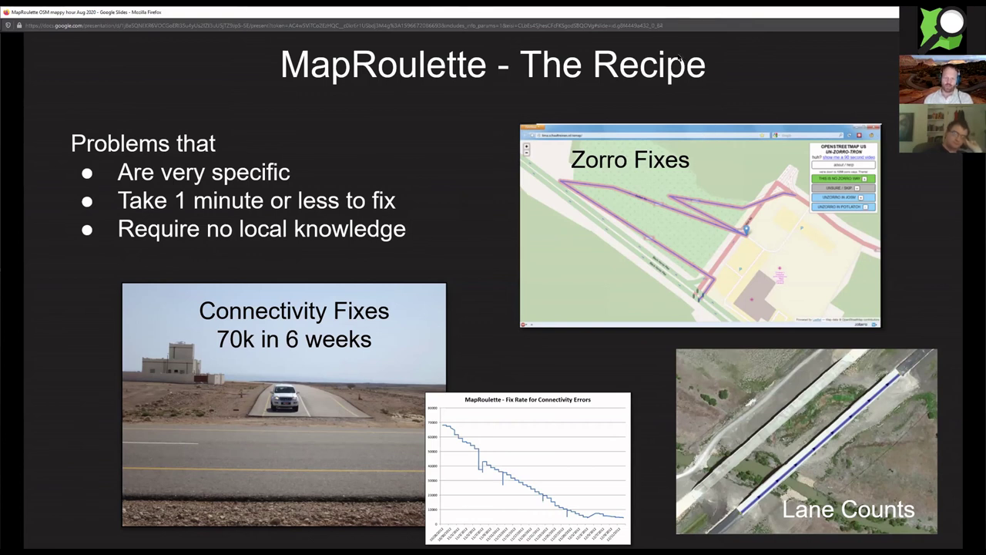
# Step: Go past the 2013 vs 2019 comparison to the Challenges slide listing 4300 live challenges
pyautogui.press('Right')
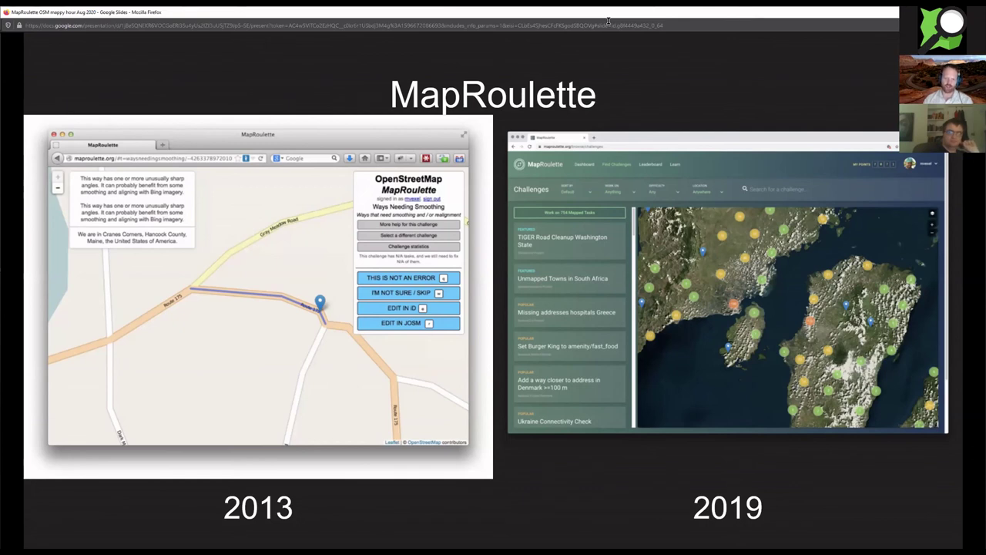
pyautogui.press('Right')
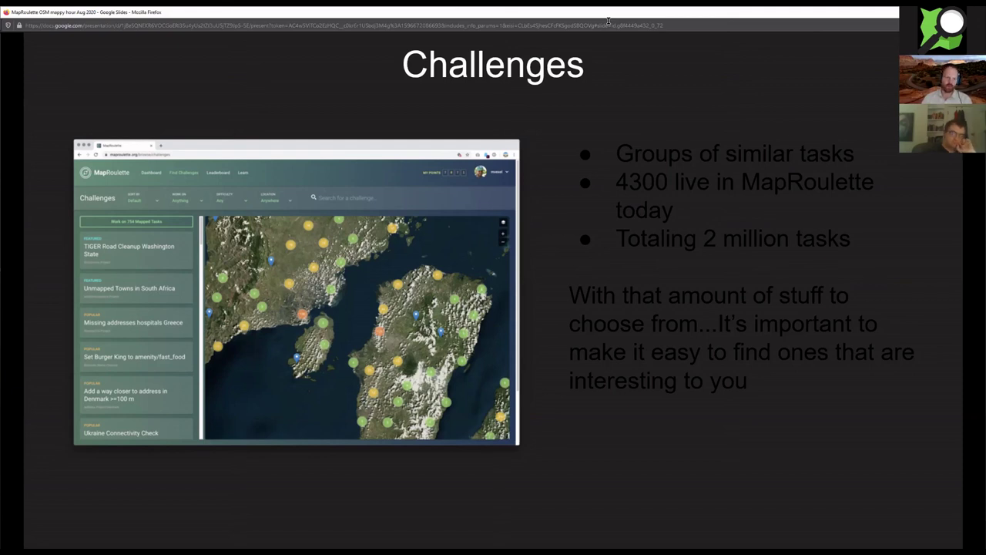
# Step: Highlight the challenge list, filter bar and map, then reach the 'Impossible angles in SE Asia' Playing / Solving slide
pyautogui.press('Right')
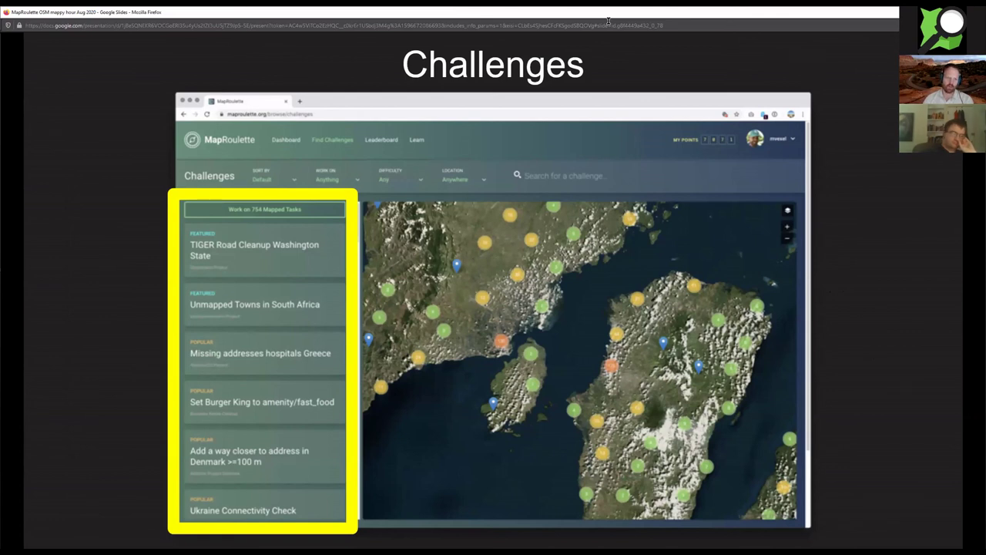
pyautogui.press('Right')
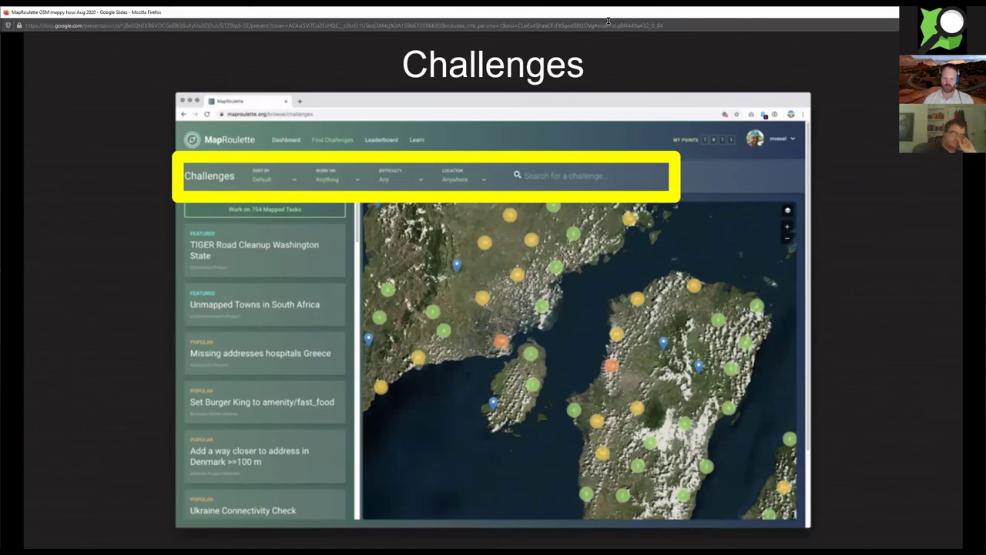
pyautogui.press('Right')
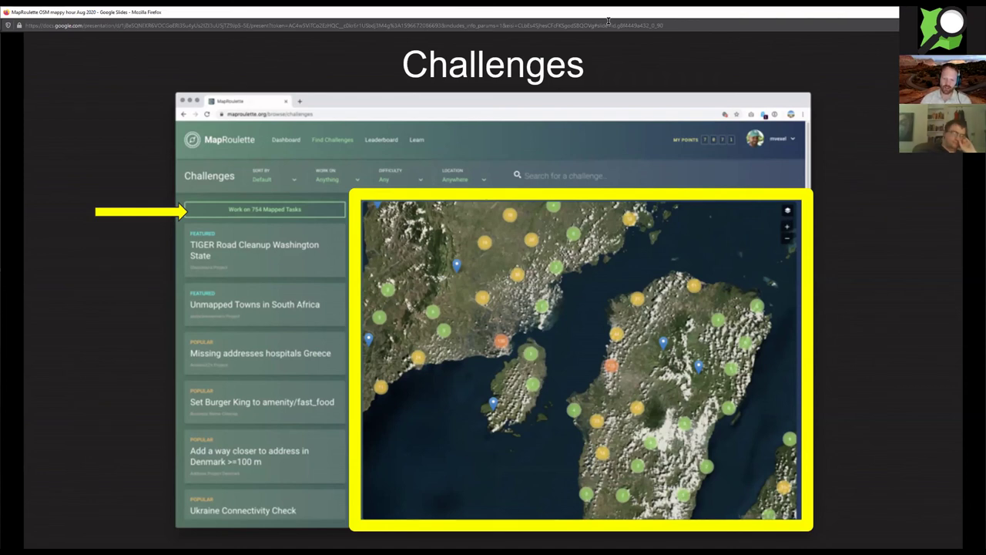
pyautogui.press('Right')
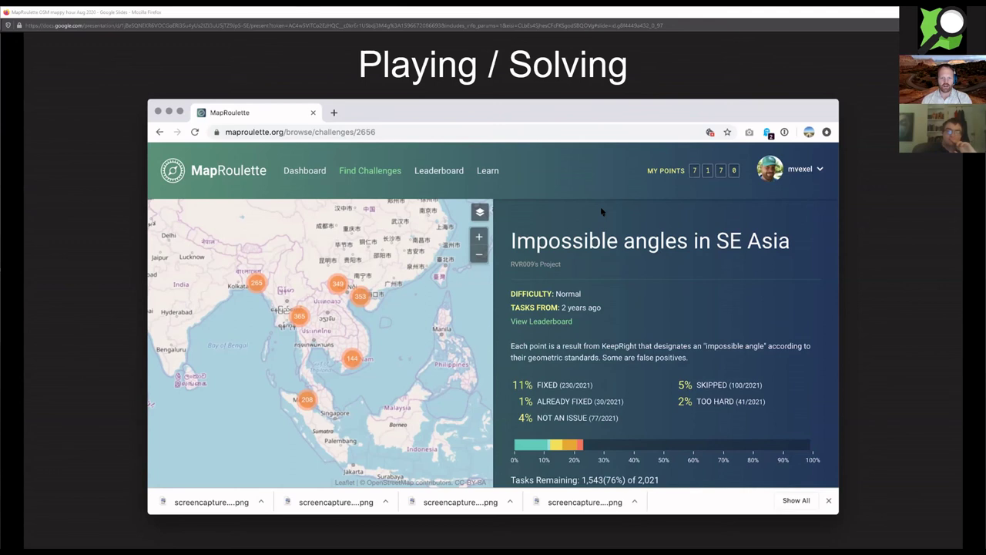
# Step: Show the task-page screenshot for the Nghe An province, Vietnam task
pyautogui.press('Right')
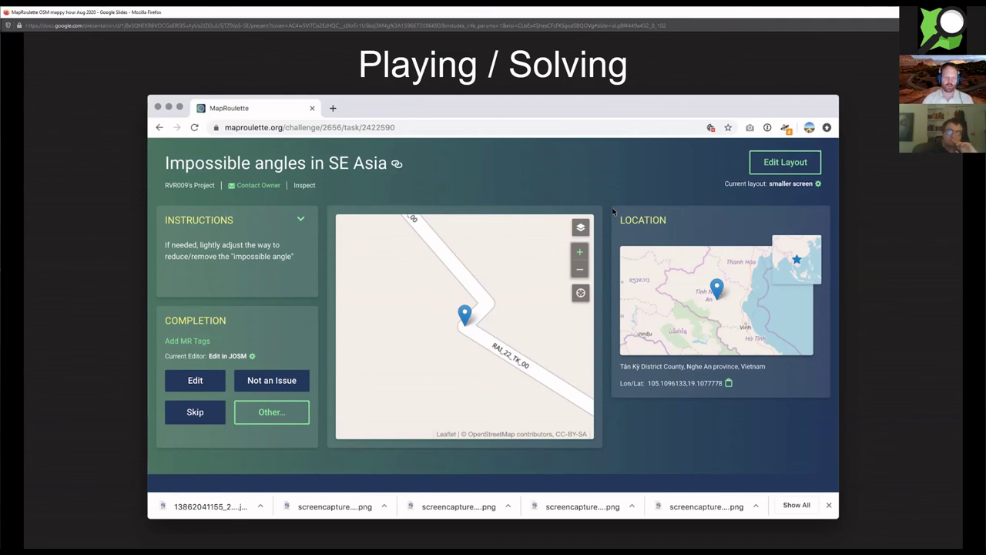
# Step: Step through layout, larger view and Completion panel close-up until an arrow marks Edit
pyautogui.press('Right')
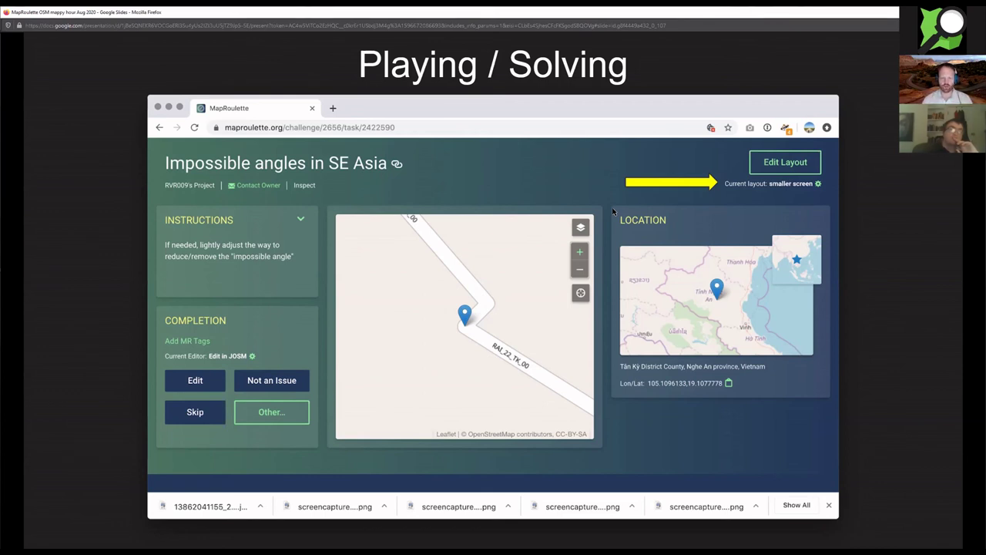
pyautogui.press('Right')
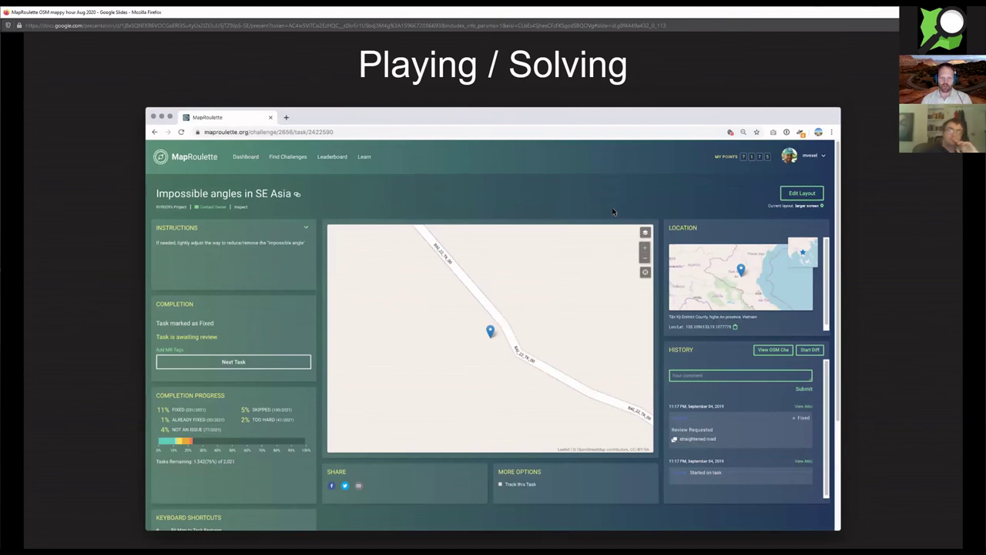
pyautogui.press('Right')
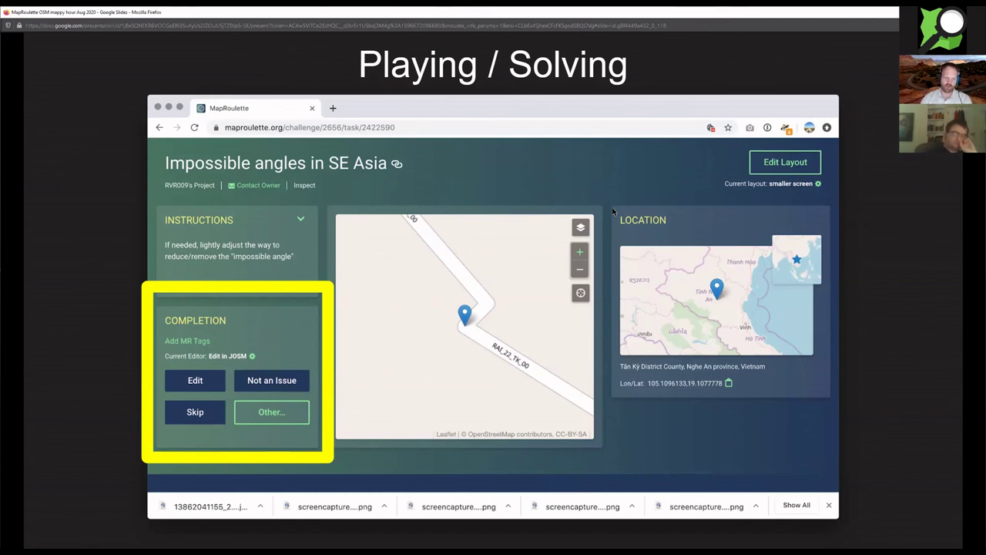
pyautogui.press('Right')
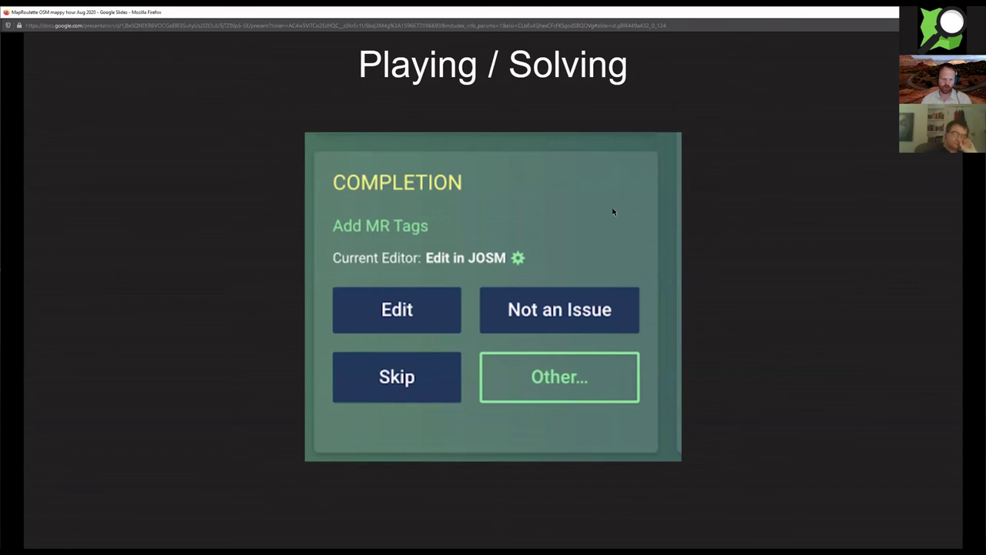
pyautogui.press('Right')
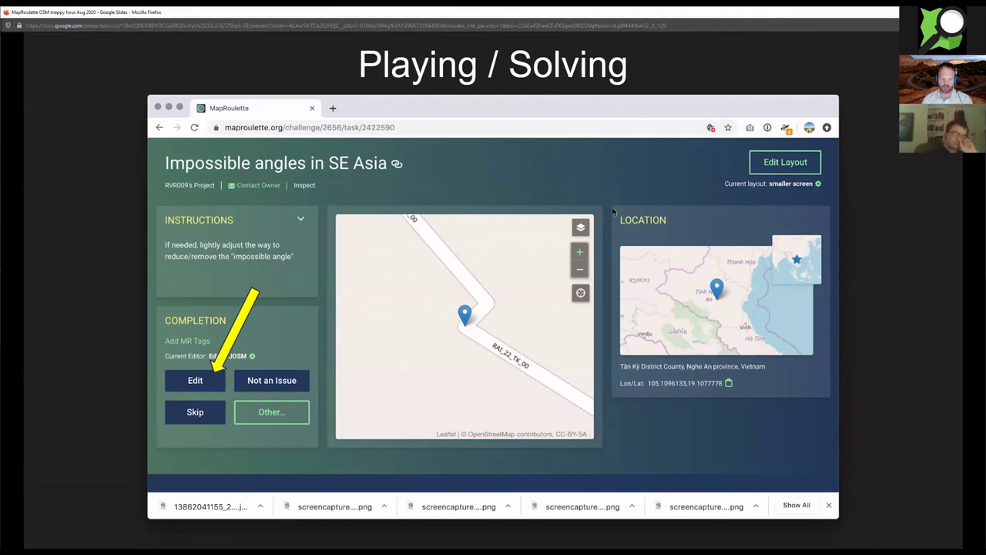
# Step: Step through iD editor, upload and completion screenshots to the 'Please Confirm – Fixed' dialog
pyautogui.press('Right')
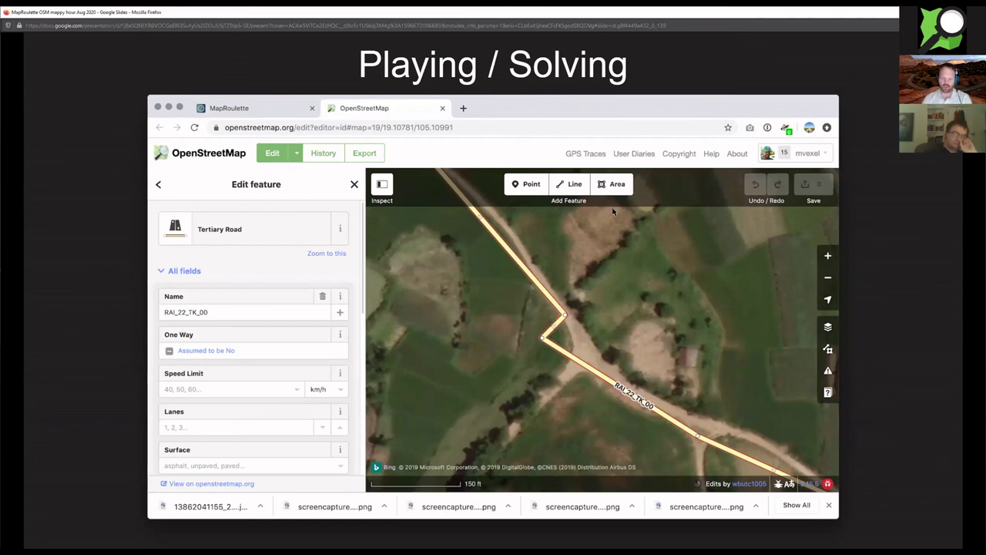
pyautogui.press('Right')
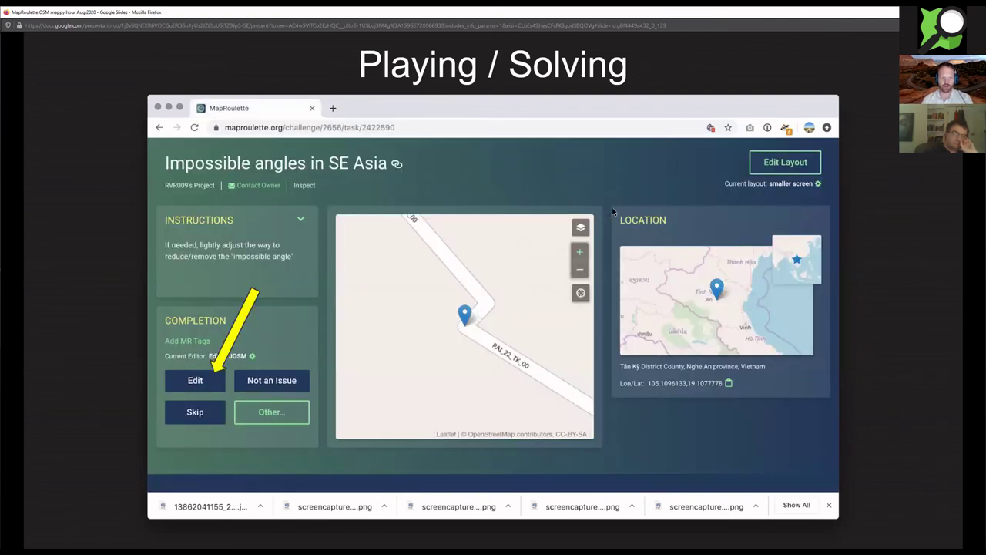
pyautogui.press('Right')
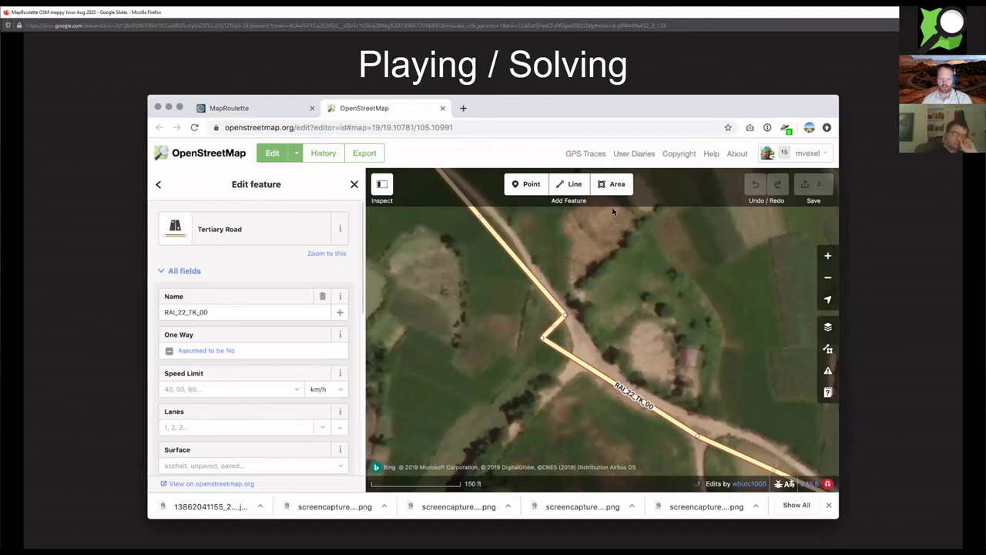
pyautogui.press('Right')
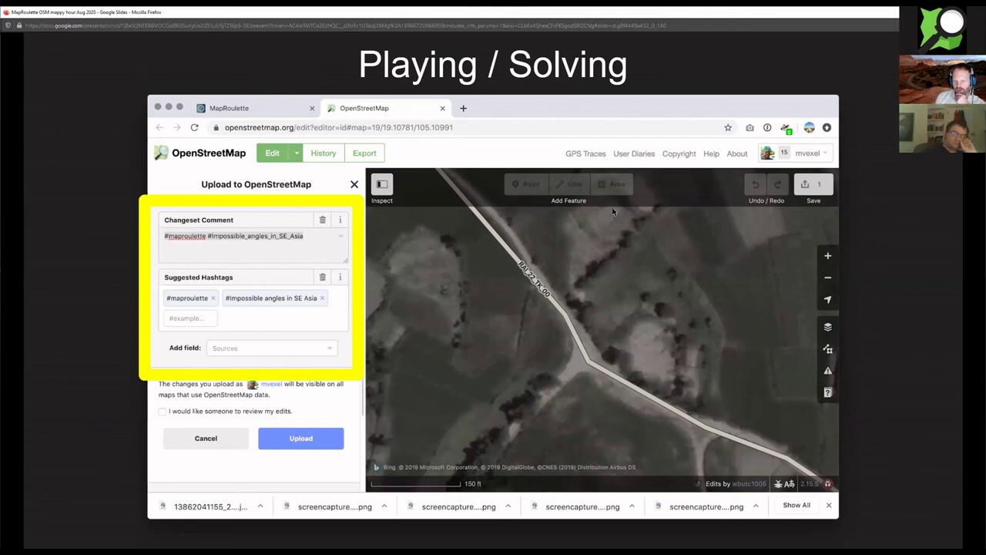
pyautogui.press('Right')
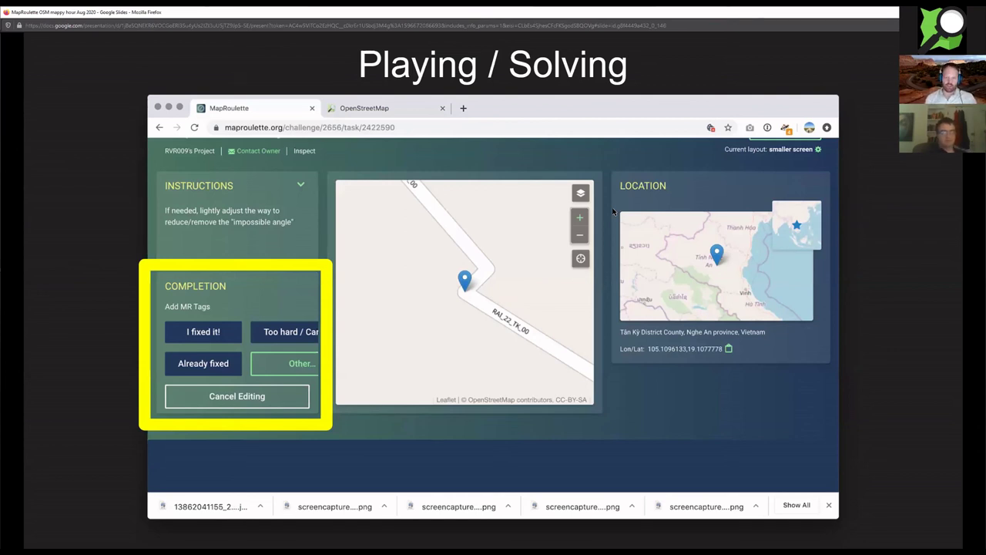
pyautogui.press('Right')
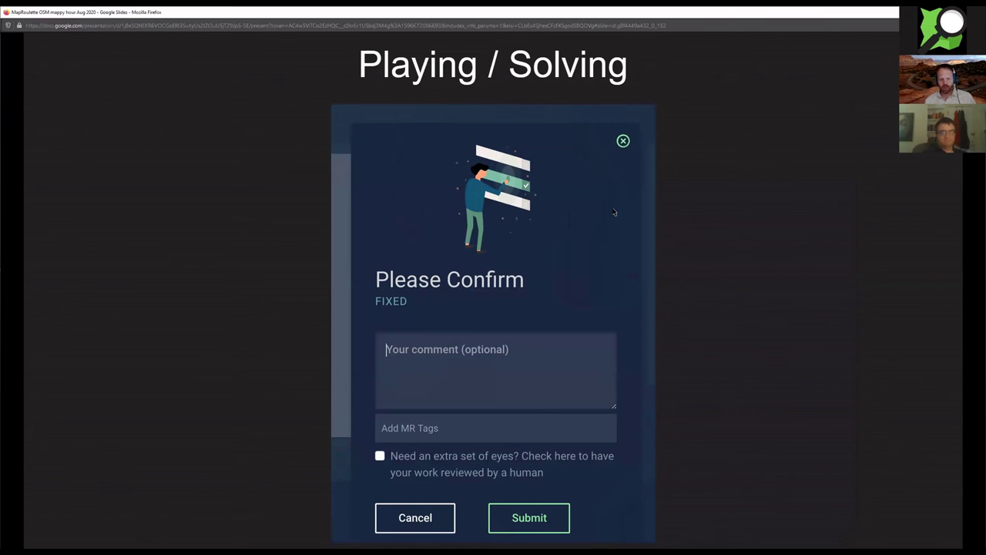
# Step: Show the 'Projects to Organize and Group' slide with its project dashboard screenshot
pyautogui.press('Right')
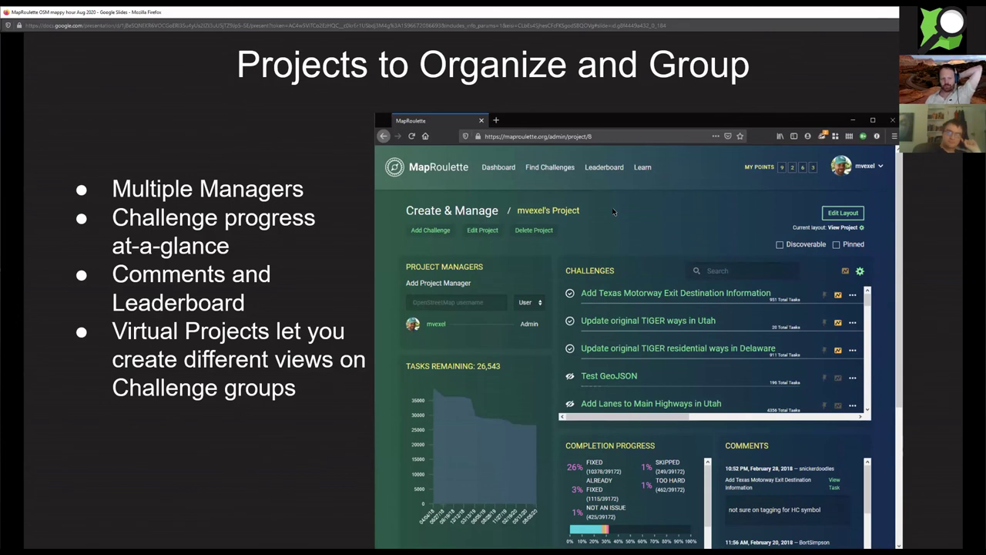
# Step: Advance to the 'Creating and Managing Challenges' slide about the Challenge Wizard
pyautogui.press('Right')
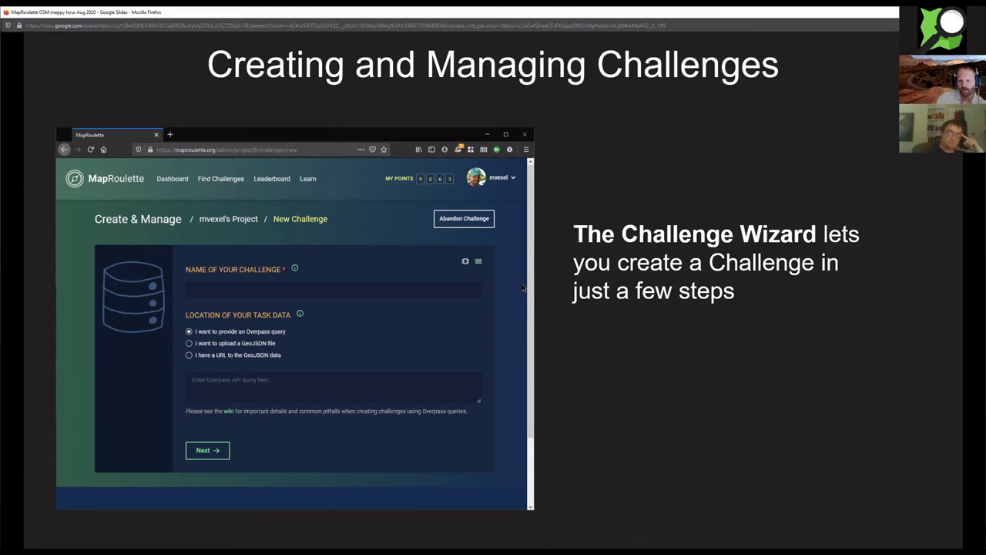
# Step: Advance past the embedded challenge video to the closing 'Thanks! LET'S DO SOME MAPPING' slide
pyautogui.press('Right')
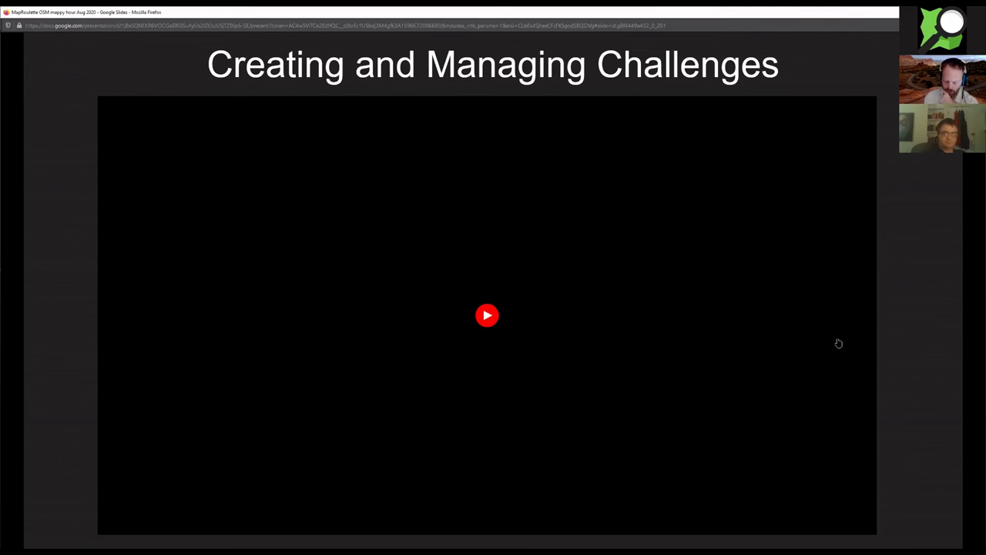
pyautogui.press('Right')
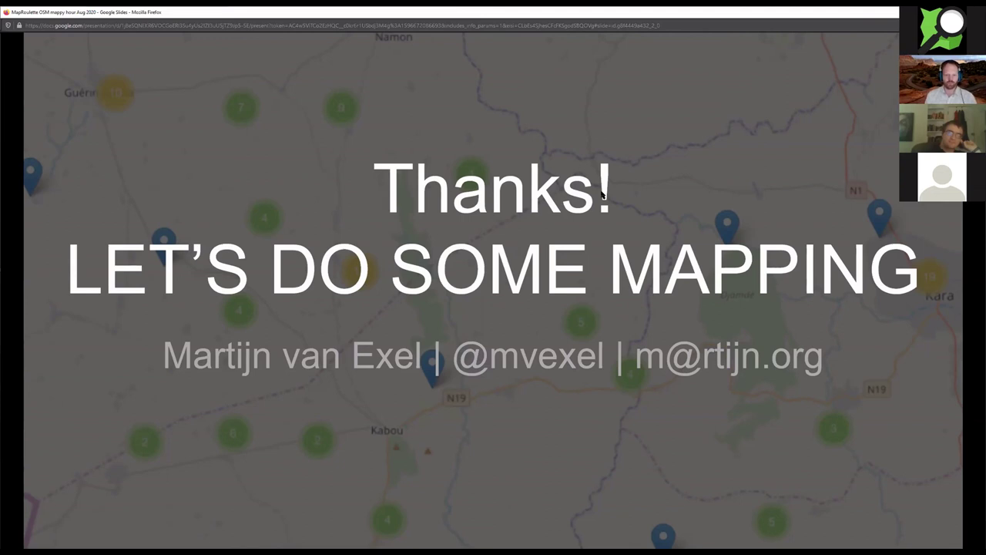
# Step: Step back through the earlier slides to 'Playing / Solving'
pyautogui.press('Left')
pyautogui.press('Left')
pyautogui.press('Left')
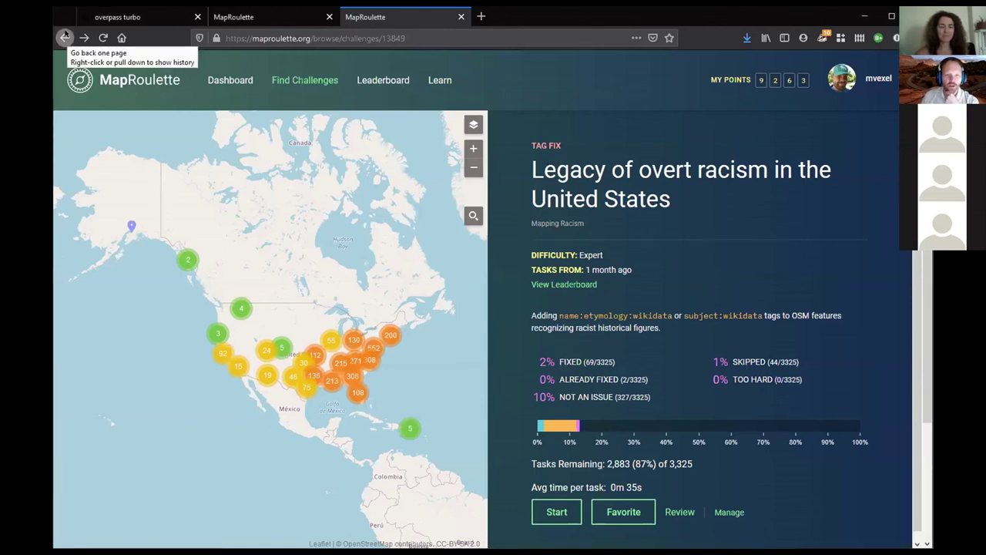
# Step: Return to the MapRoulette home page and open the account avatar menu
pyautogui.click(106, 78)
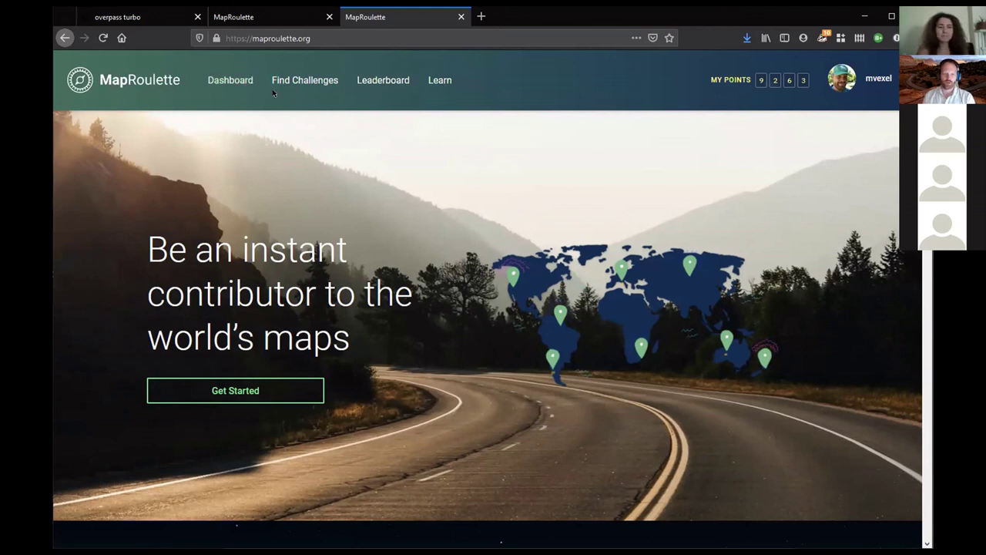
pyautogui.click(842, 78)
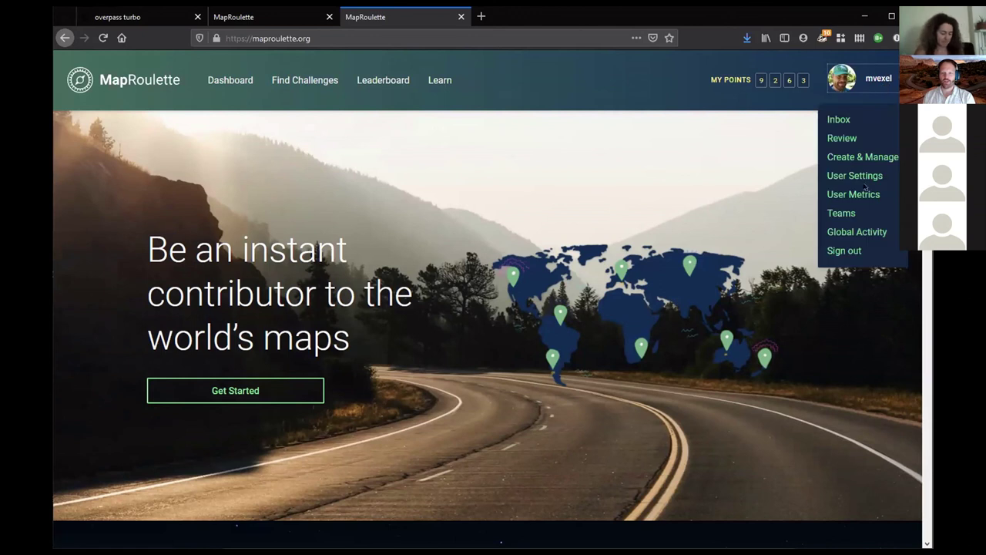
pyautogui.click(852, 231)
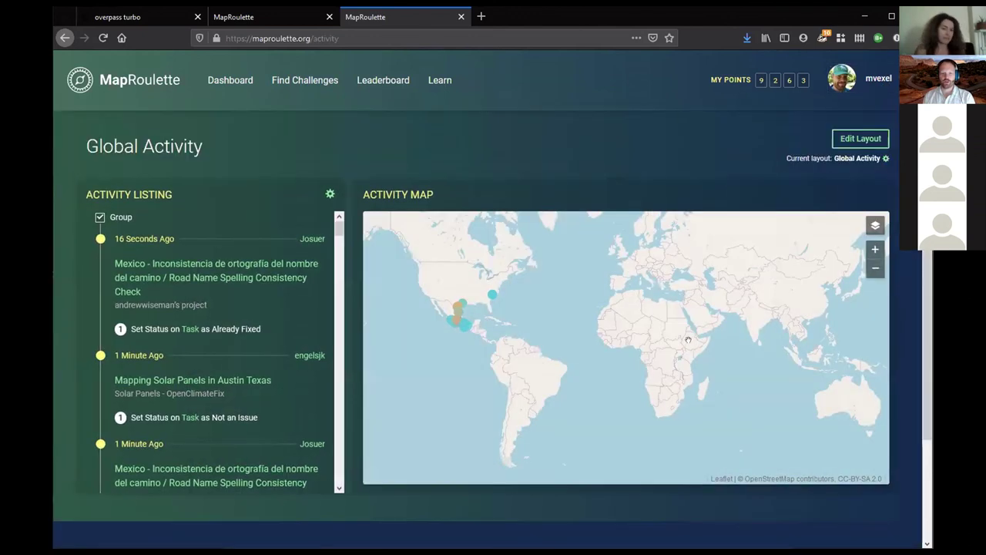
pyautogui.scroll(1, 466, 310)
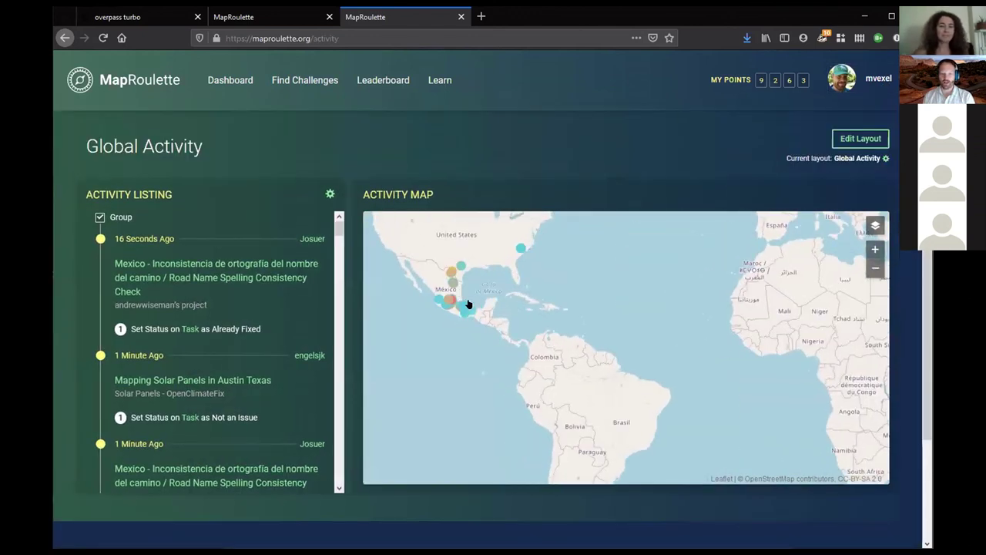
pyautogui.scroll(-1, 474, 258)
pyautogui.scroll(3, 470, 292)
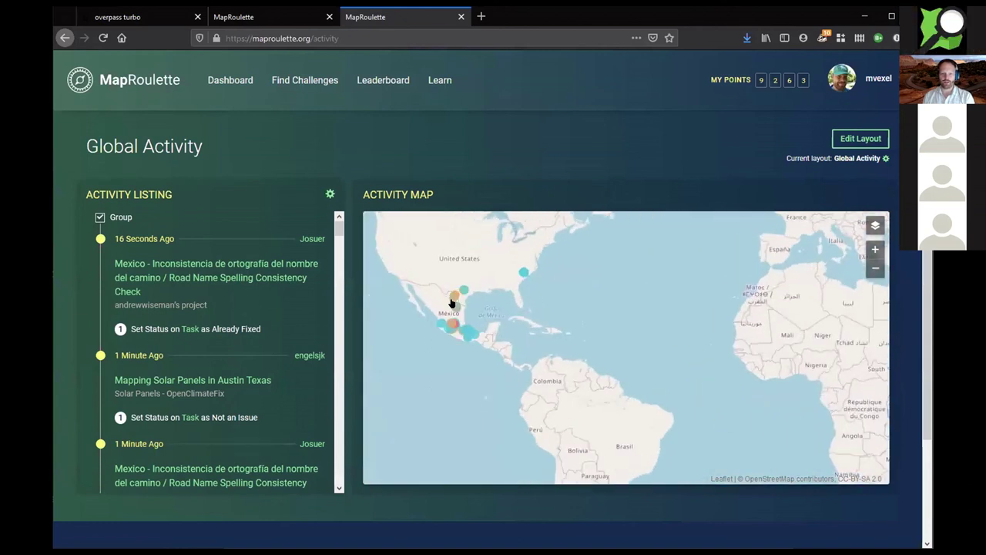
pyautogui.scroll(-1, 472, 349)
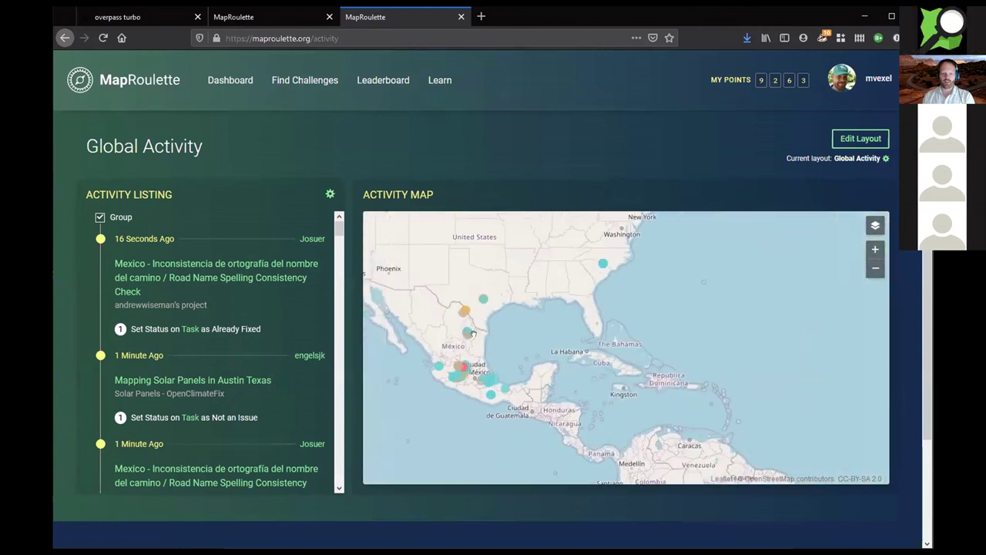
pyautogui.scroll(-1, 634, 311)
pyautogui.scroll(-1, 678, 315)
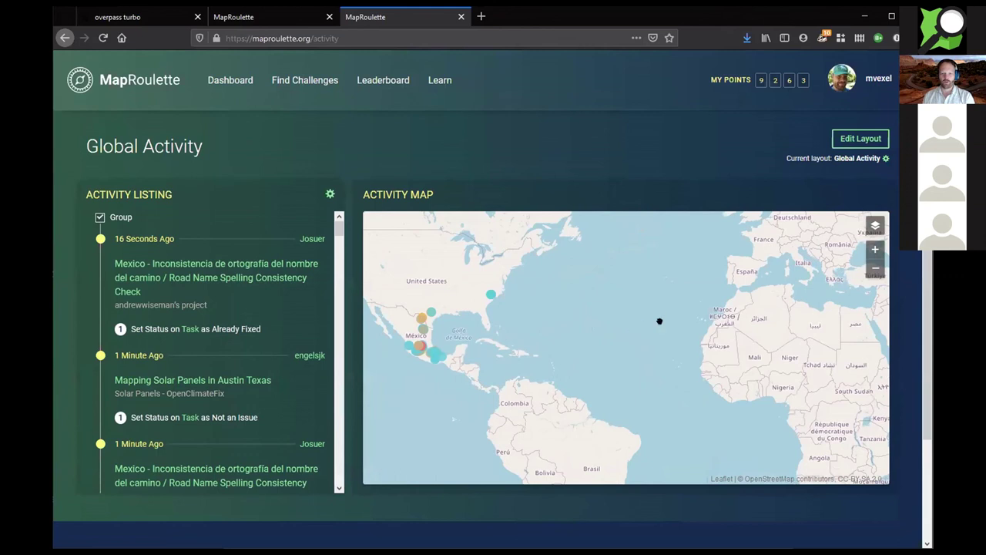
pyautogui.moveTo(751, 315); pyautogui.dragTo(685, 336)
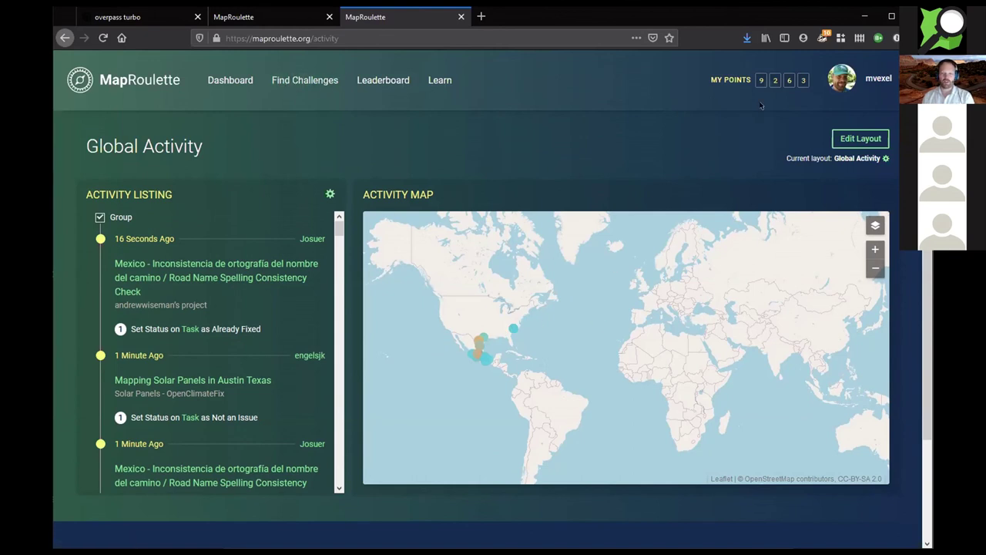
pyautogui.click(224, 83)
pyautogui.scroll(-3, 516, 208)
pyautogui.scroll(-1, 510, 209)
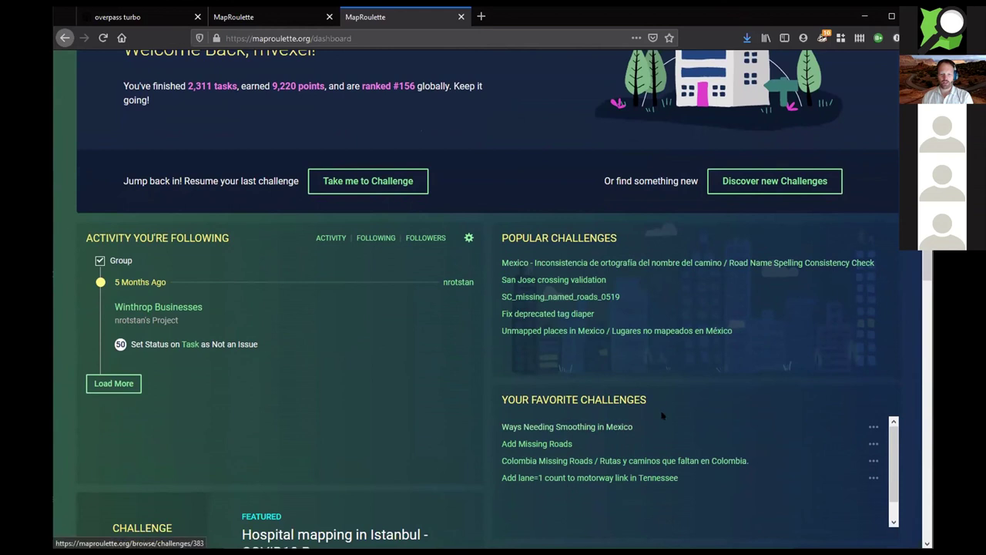
pyautogui.scroll(-5, 661, 420)
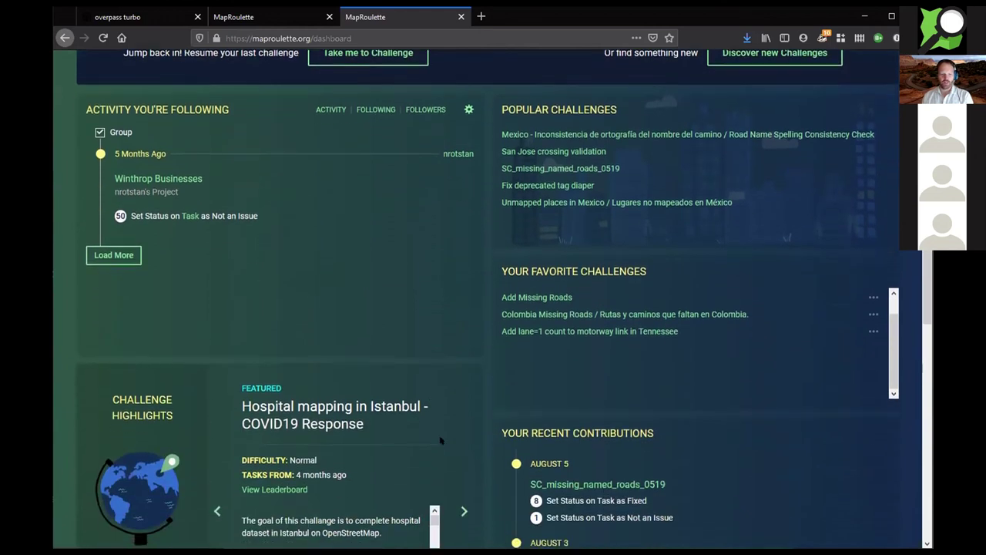
pyautogui.scroll(-3, 423, 385)
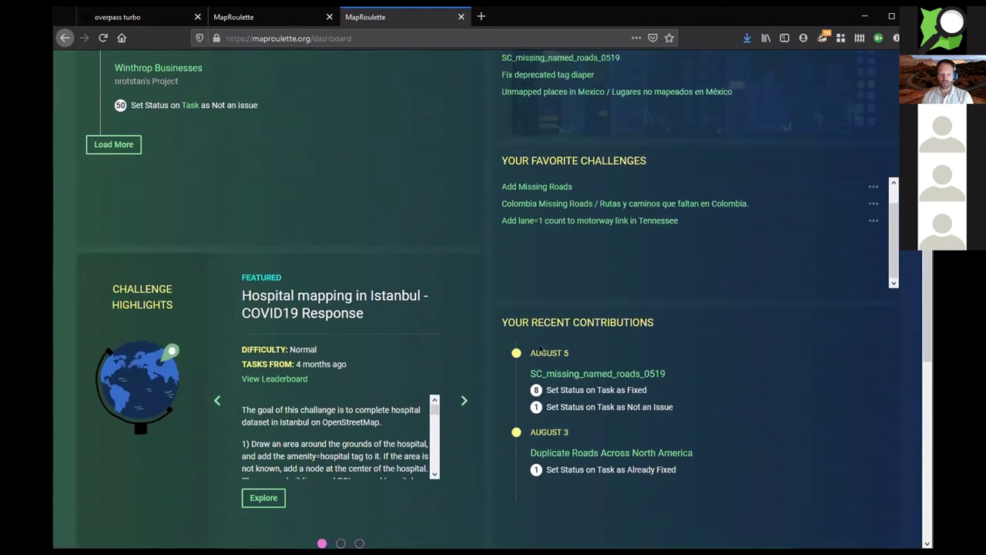
pyautogui.scroll(-3, 708, 374)
pyautogui.scroll(-3, 722, 367)
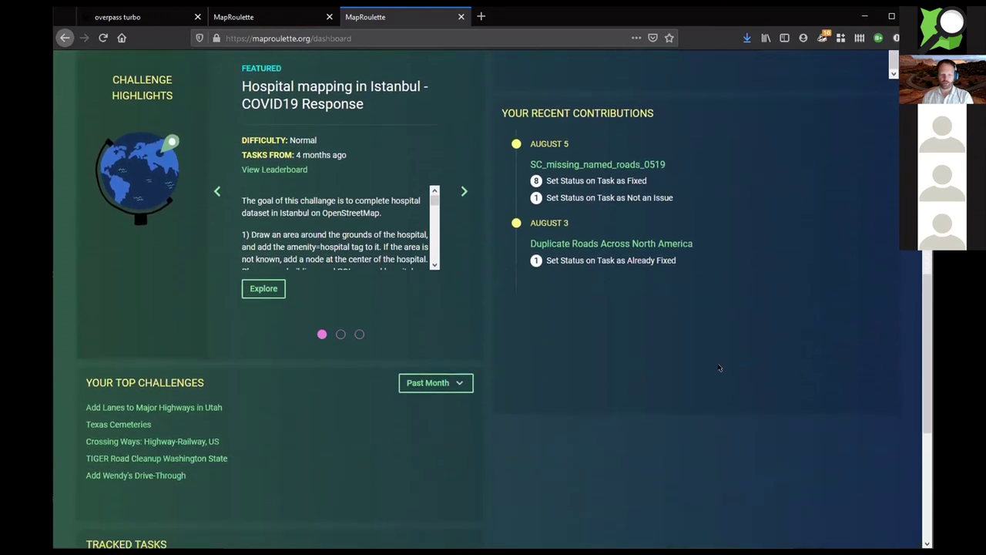
pyautogui.scroll(3, 701, 376)
pyautogui.scroll(10, 700, 378)
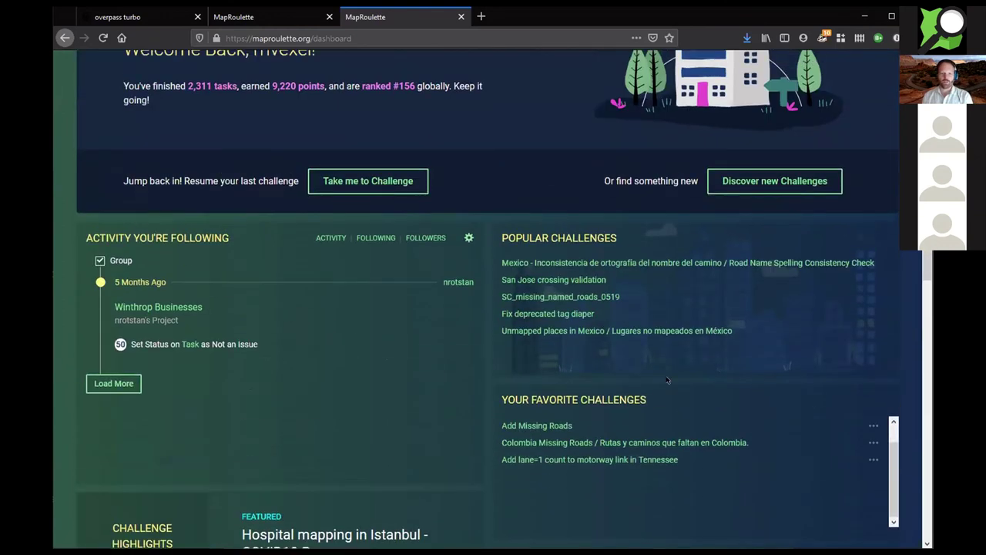
pyautogui.scroll(5, 638, 318)
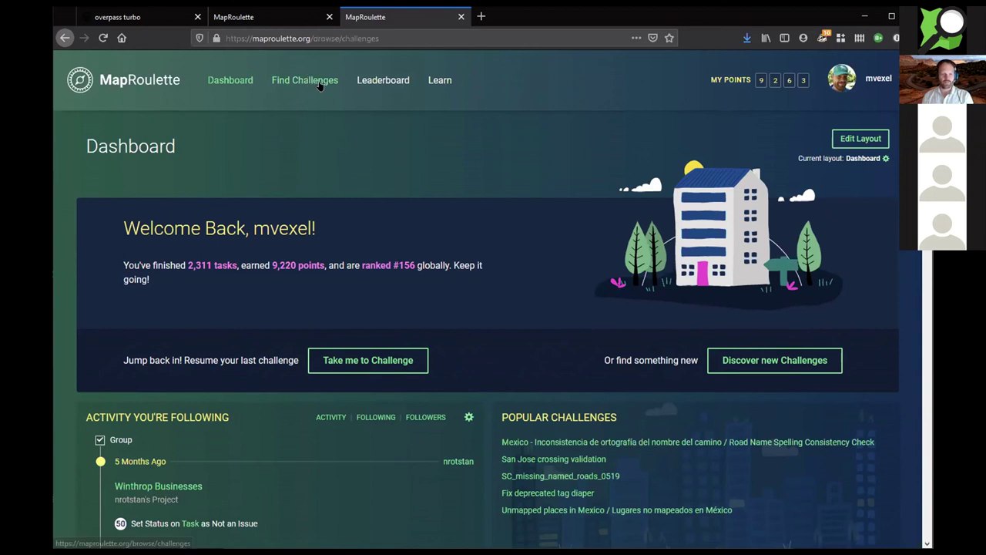
# Step: Open the Leaderboard via Find Challenges and review its country and All Time range filters
pyautogui.click(319, 87)
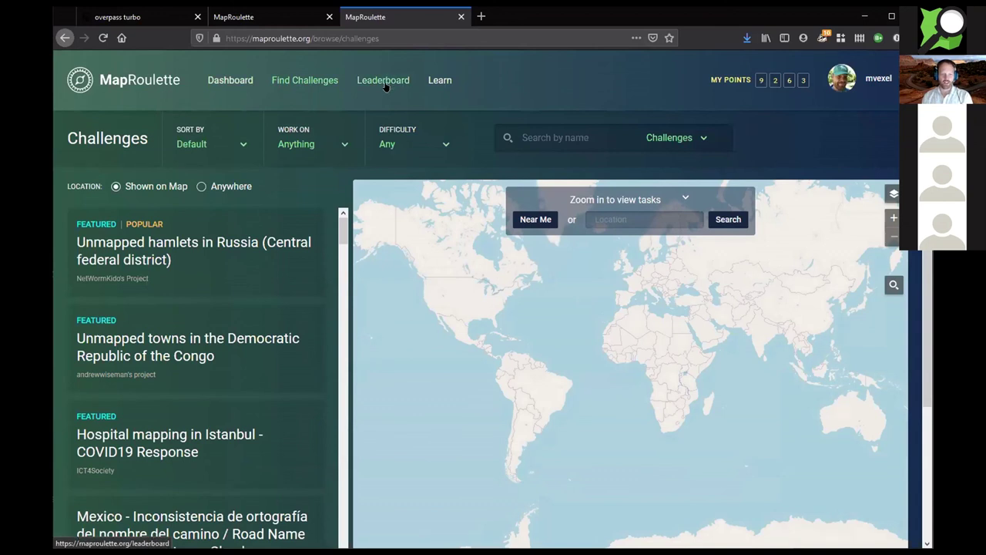
pyautogui.click(385, 84)
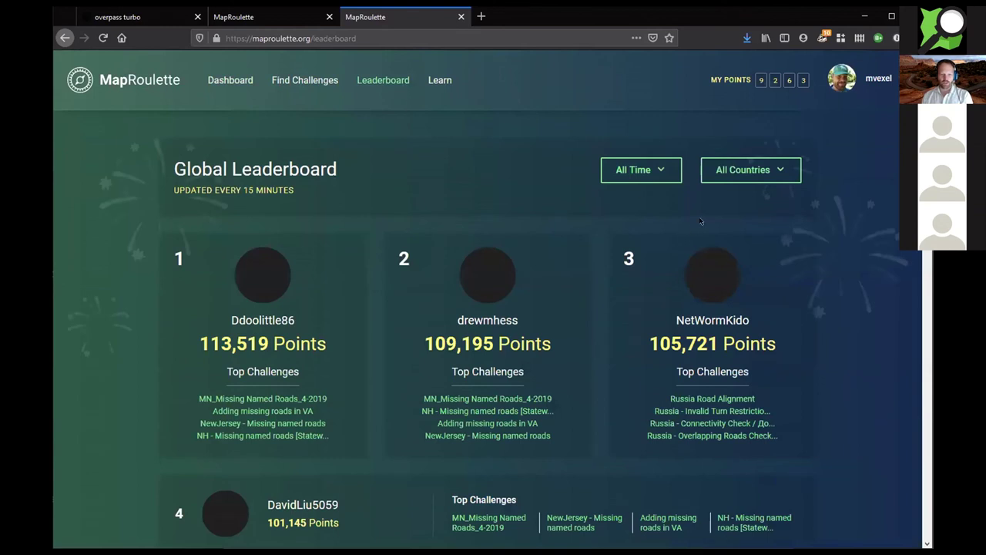
pyautogui.click(760, 169)
pyautogui.click(659, 175)
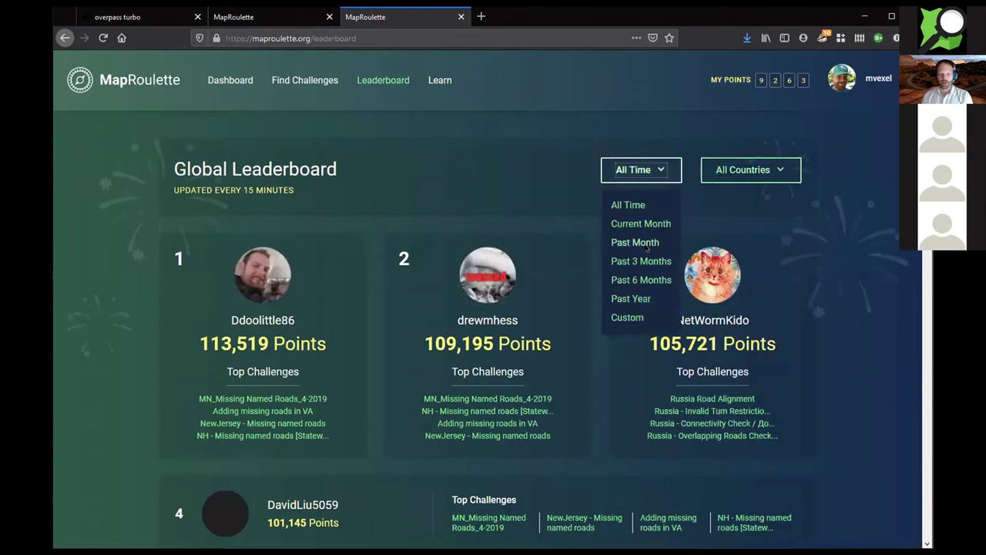
pyautogui.click(869, 286)
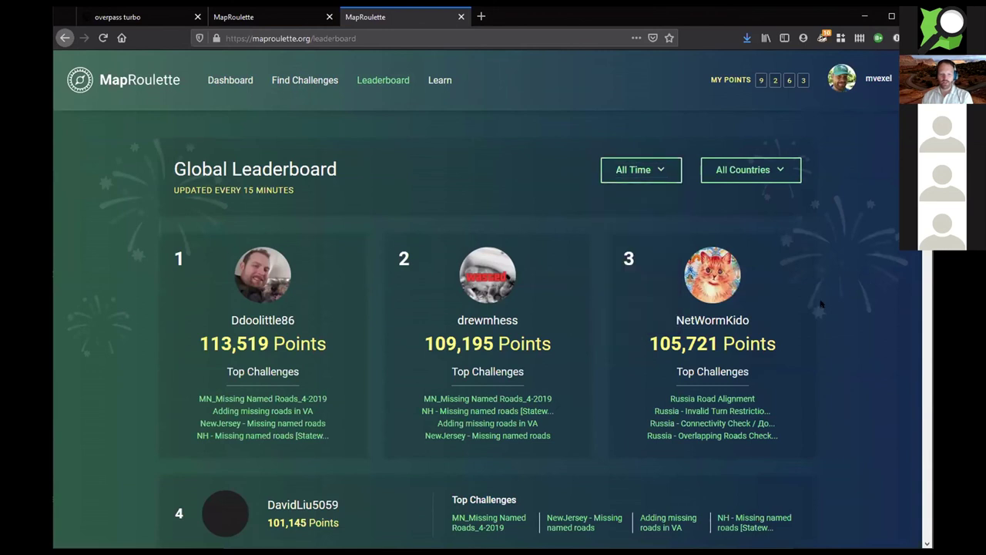
# Step: Open the osmlab/maproulette3 wiki from Learn and scroll down through its Home page
pyautogui.click(441, 82)
pyautogui.scroll(-5, 588, 344)
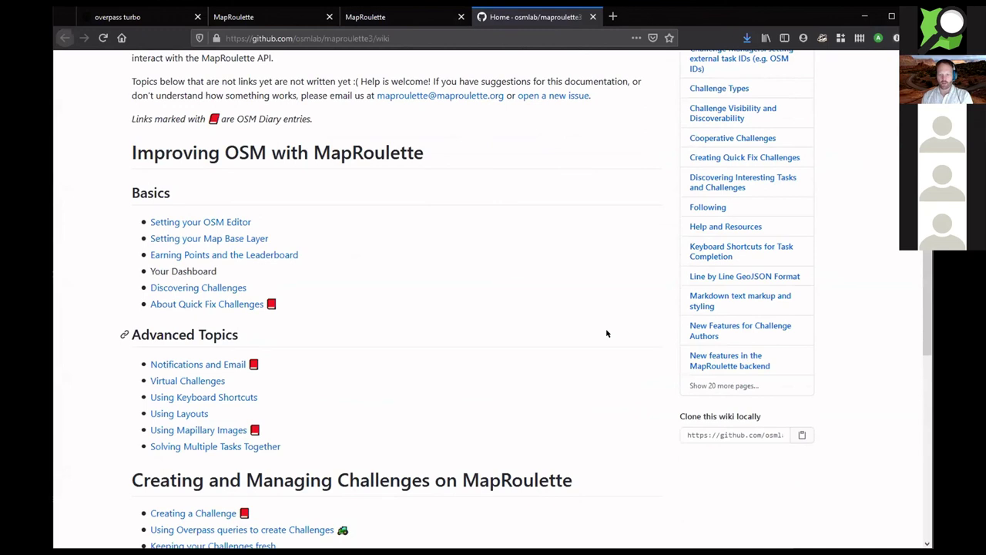
pyautogui.scroll(-7, 606, 333)
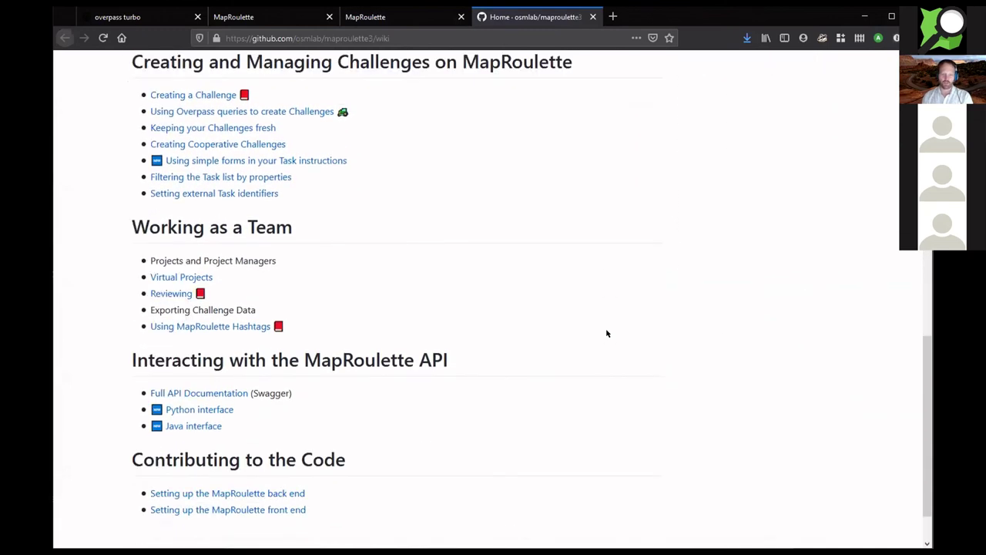
pyautogui.scroll(-1, 597, 339)
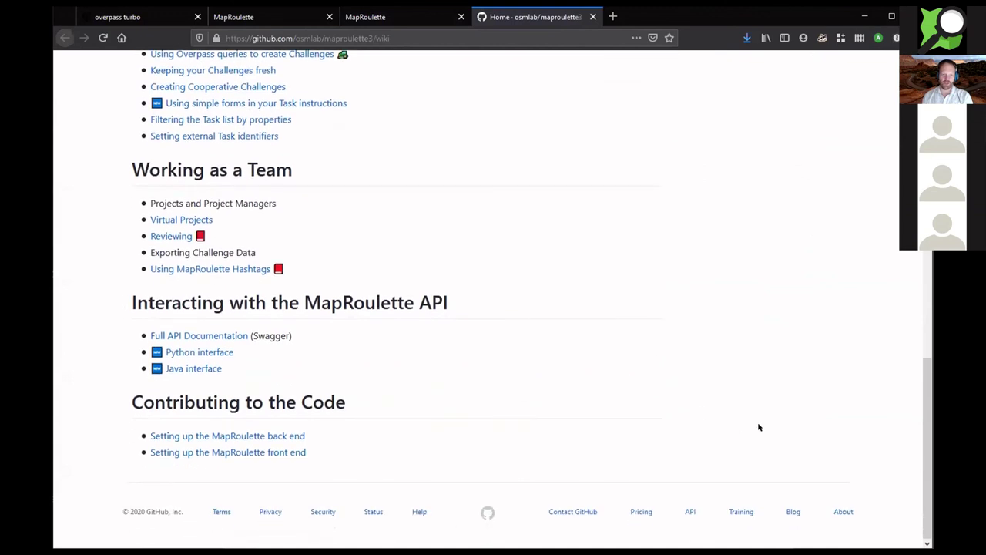
pyautogui.moveTo(927, 433); pyautogui.dragTo(907, 170)
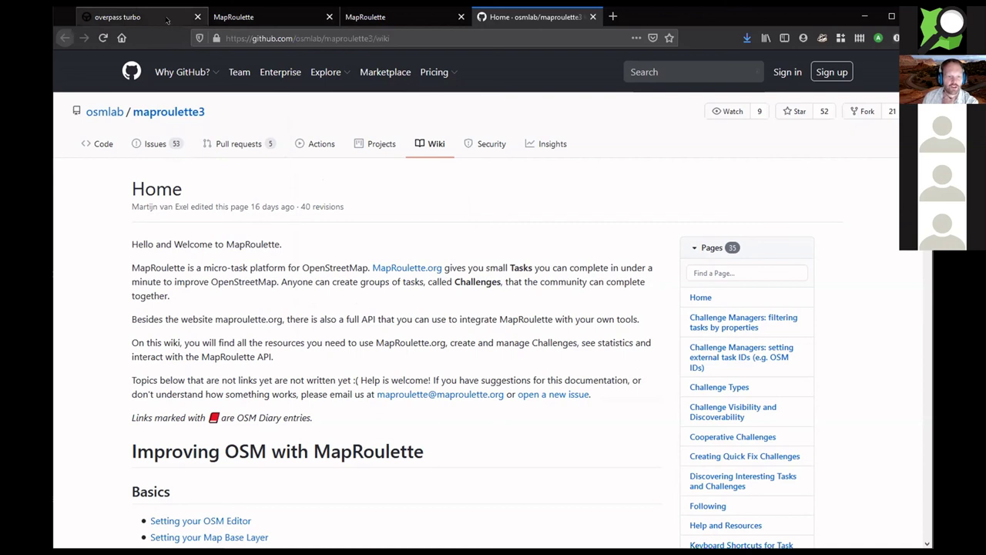
# Step: Close the MapRoulette wiki tab after briefly checking the overpass turbo tab
pyautogui.click(167, 21)
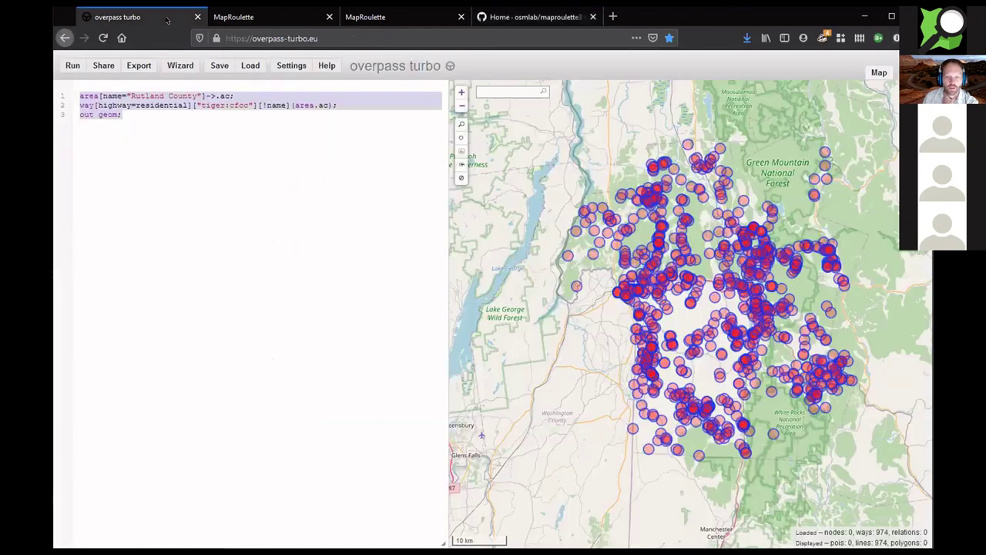
pyautogui.click(521, 17)
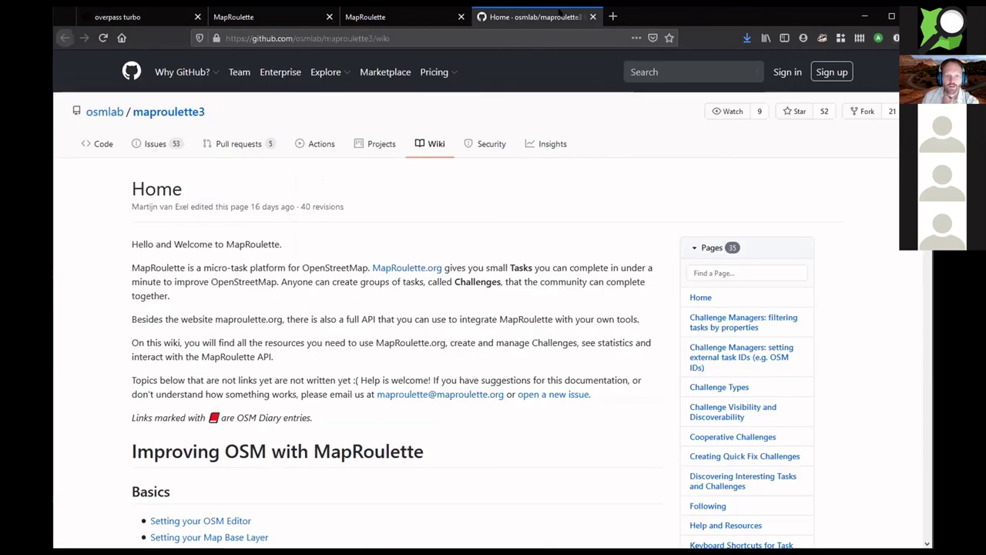
pyautogui.click(592, 16)
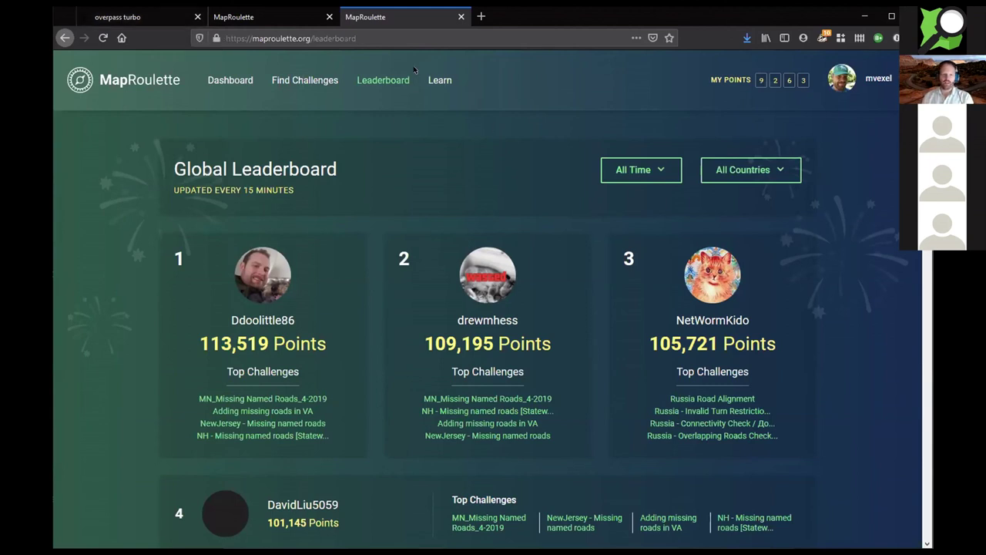
# Step: Open SC_missing_named_roads_0519 in a new tab and inspect the blue road's properties
pyautogui.click(294, 77)
pyautogui.scroll(-3, 184, 401)
pyautogui.click(209, 426)
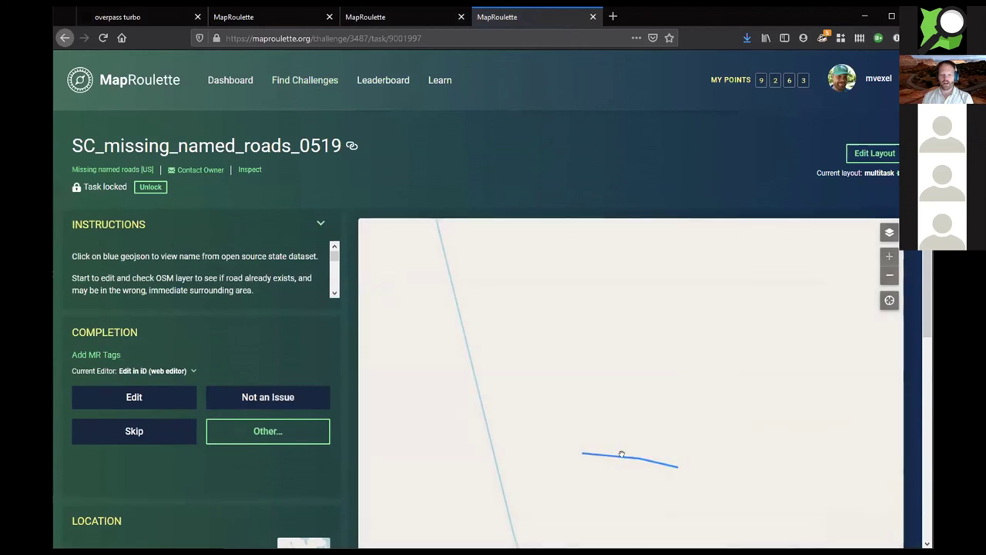
pyautogui.click(615, 456)
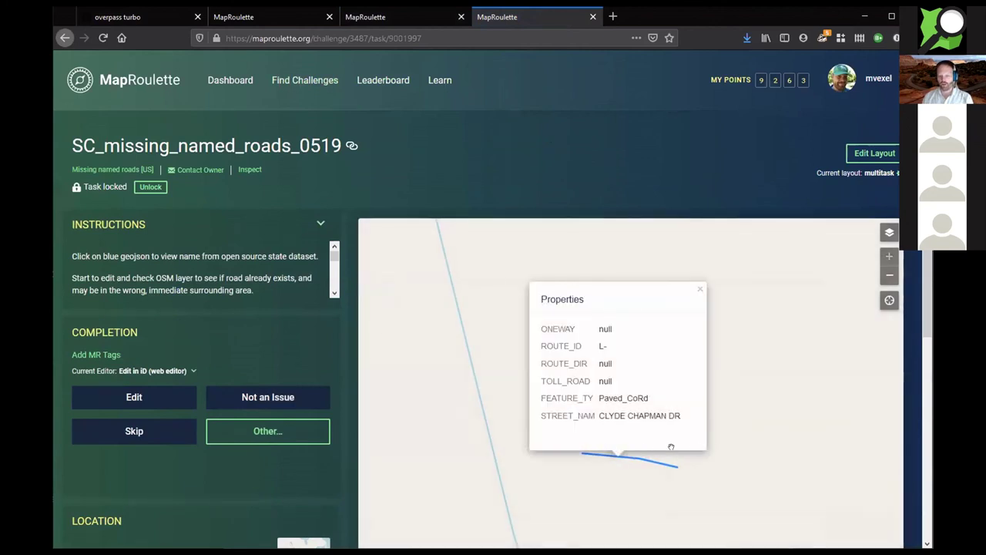
pyautogui.click(744, 436)
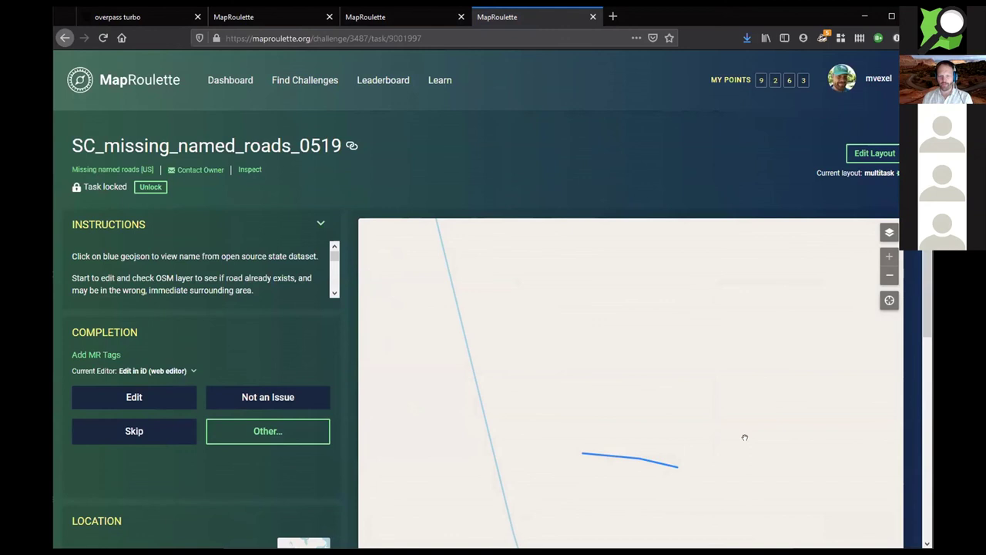
pyautogui.scroll(-2, 697, 485)
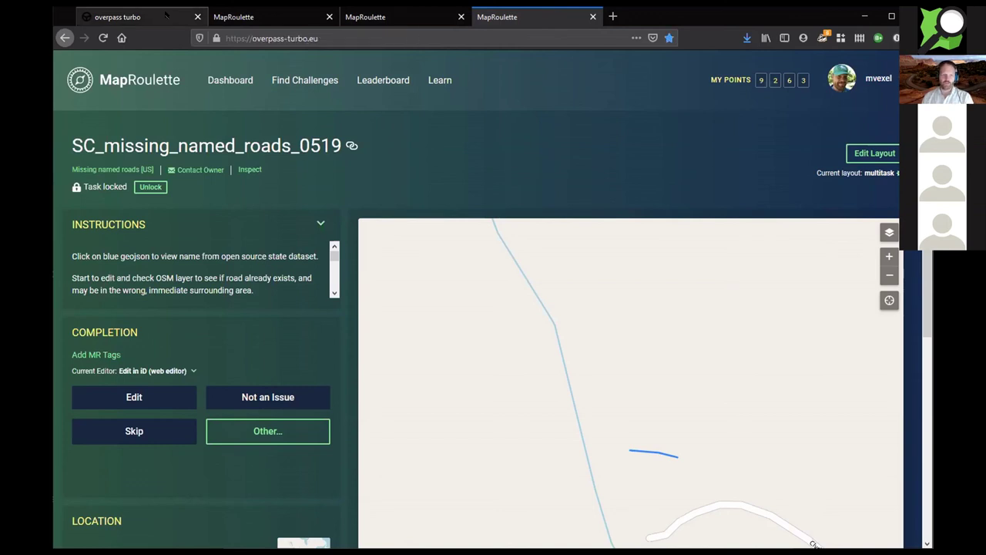
# Step: Switch back to the overpass turbo tab showing the 974-way Rutland County query
pyautogui.click(166, 16)
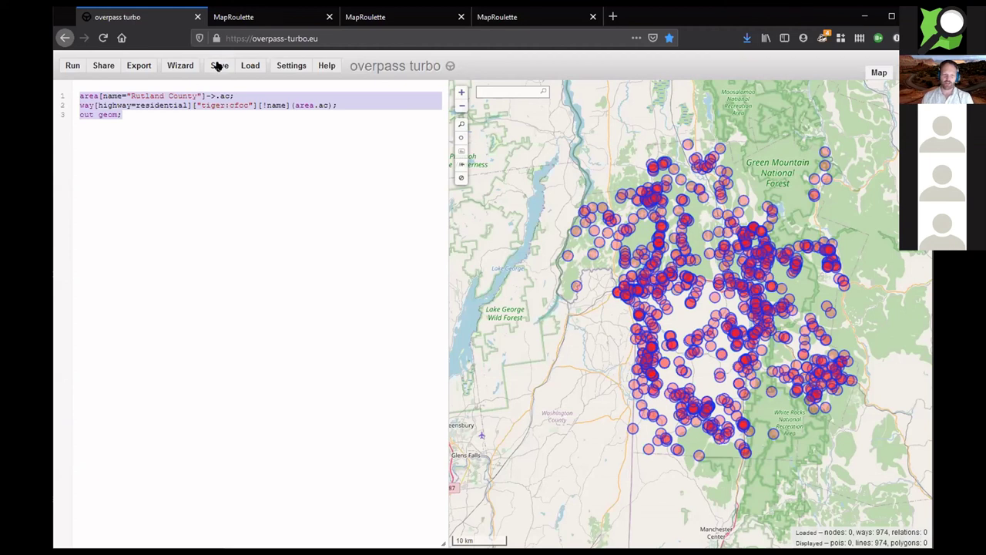
# Step: Load overpass-turbo.eu in a new browser tab
pyautogui.hotkey('ctrl', 't')
pyautogui.write('overpass-turbo.eu')
pyautogui.press('Return')
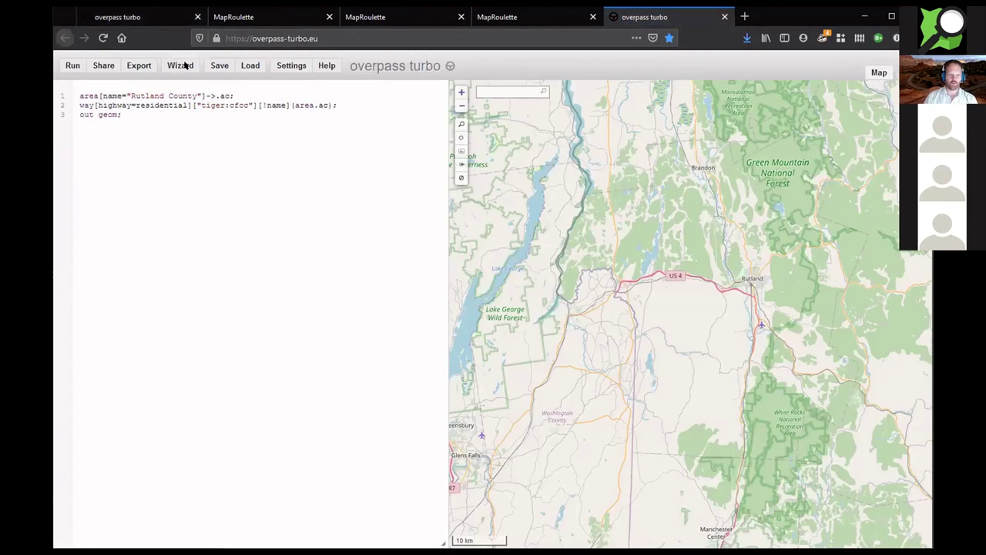
# Step: Build a 'drinking water' query with the Wizard and run it, finding 1 node
pyautogui.click(185, 65)
pyautogui.click(451, 259)
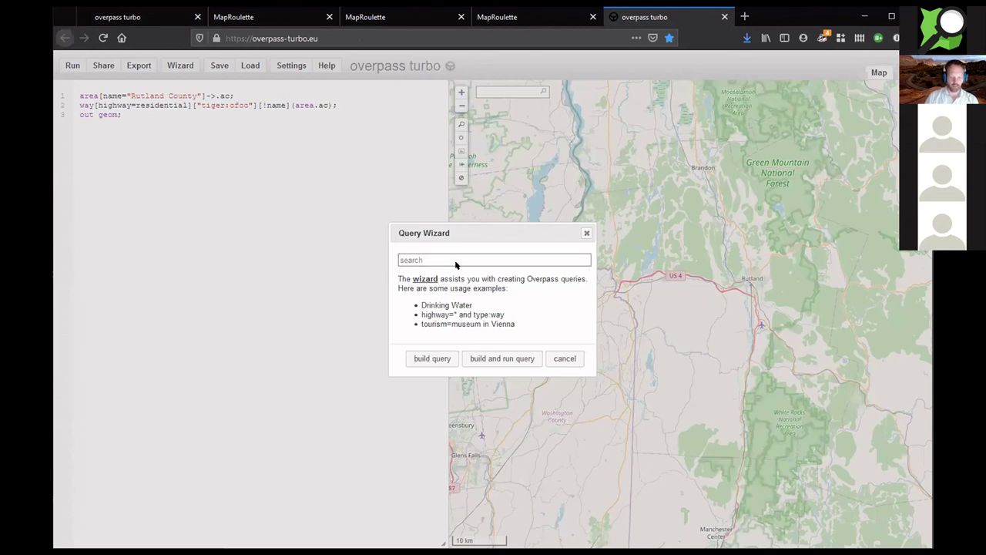
pyautogui.write('dr')
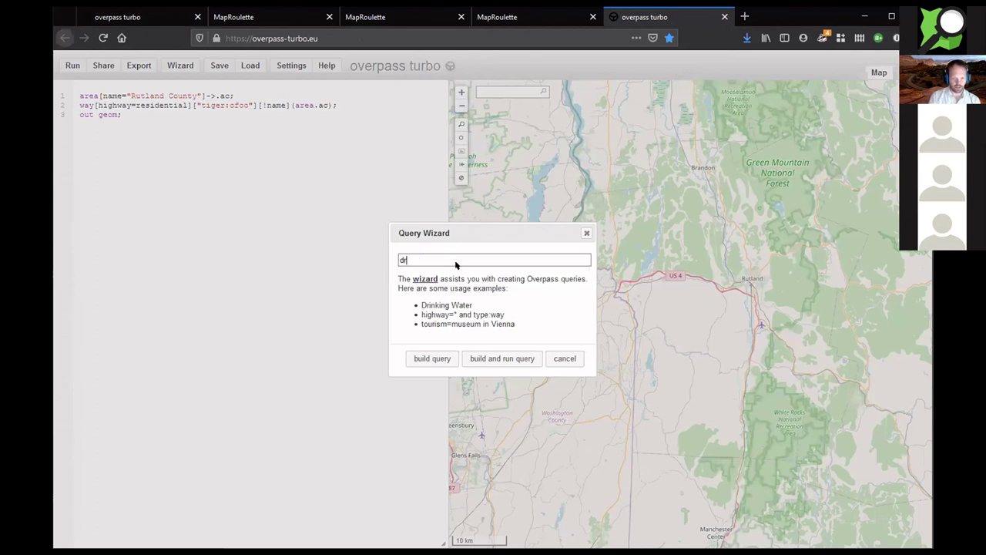
pyautogui.write('inking water')
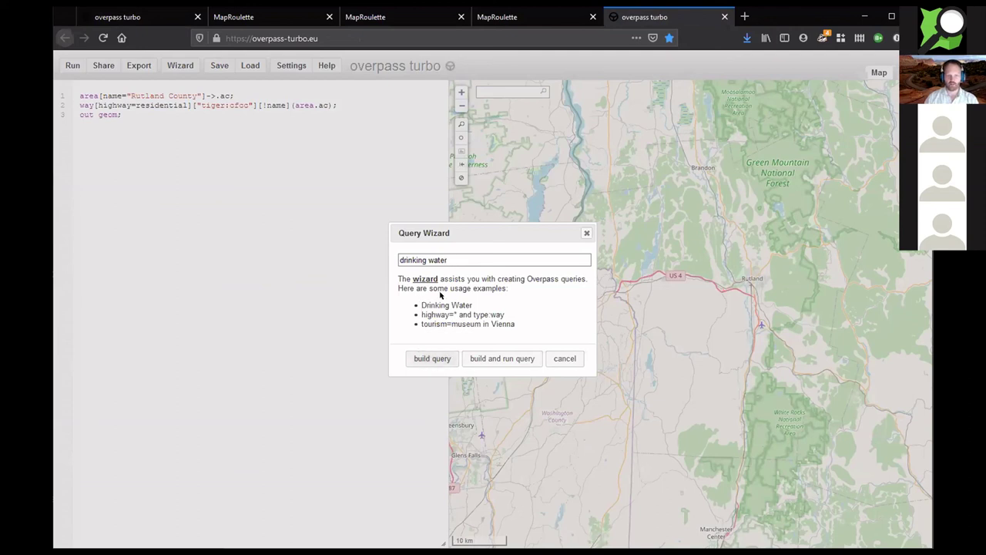
pyautogui.press('Return')
pyautogui.click(69, 65)
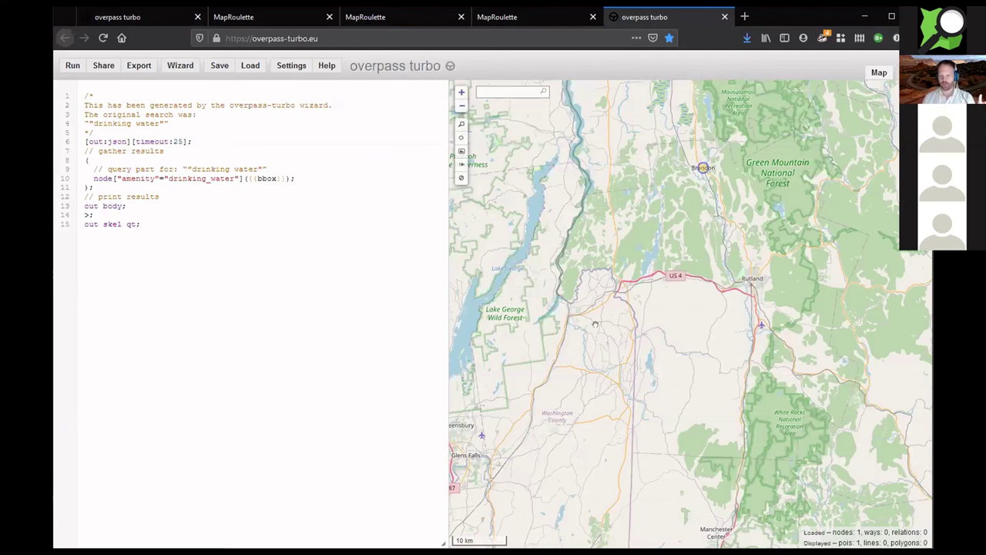
# Step: Move the map to the Springfield–Hartford area and run the drinking-water query
pyautogui.scroll(-2, 596, 307)
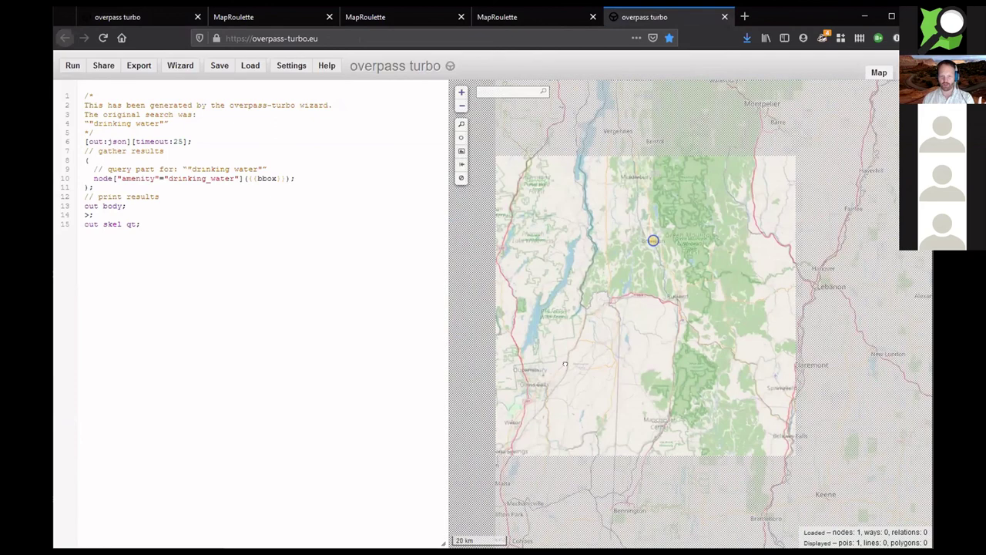
pyautogui.moveTo(624, 295); pyautogui.dragTo(570, 185)
pyautogui.moveTo(606, 312); pyautogui.dragTo(617, 283)
pyautogui.scroll(2, 617, 284)
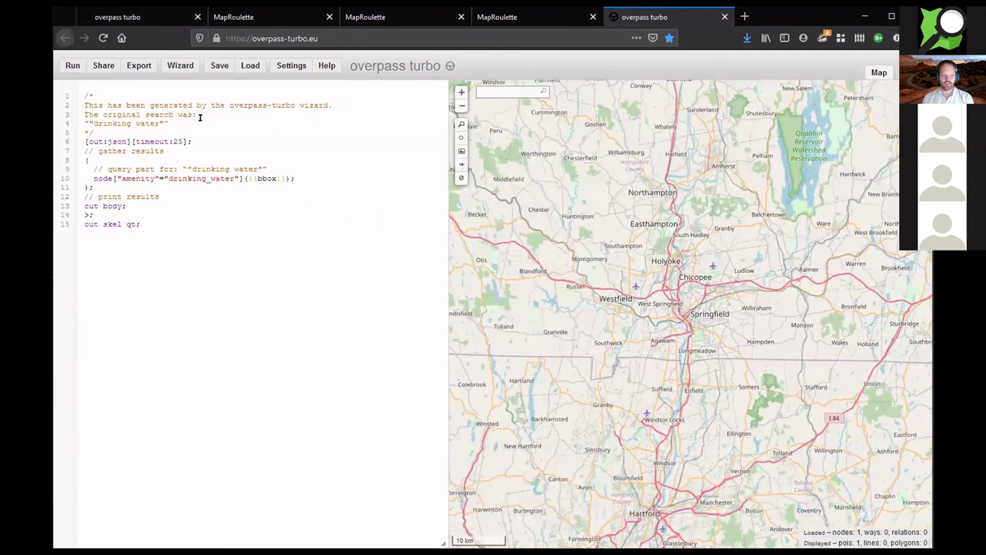
pyautogui.click(72, 65)
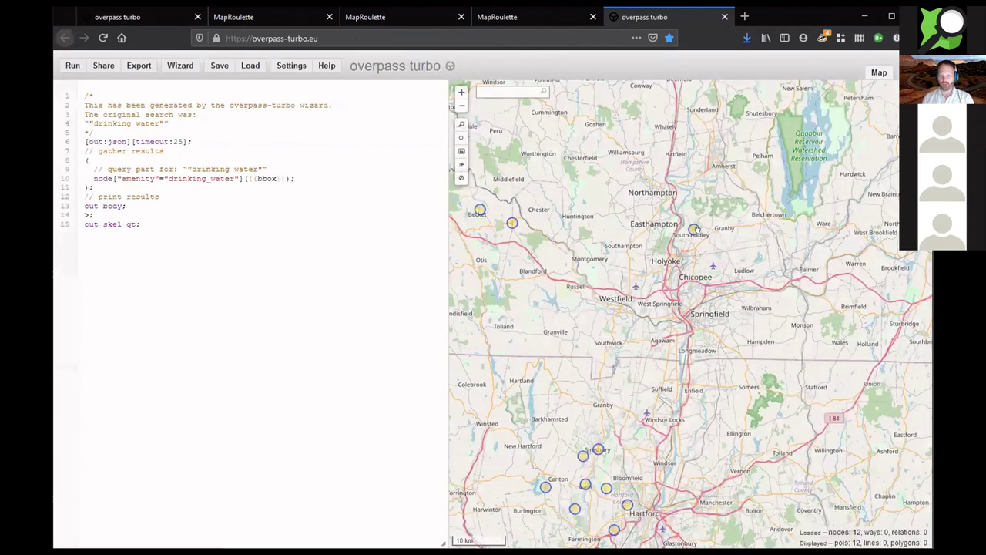
pyautogui.click(695, 228)
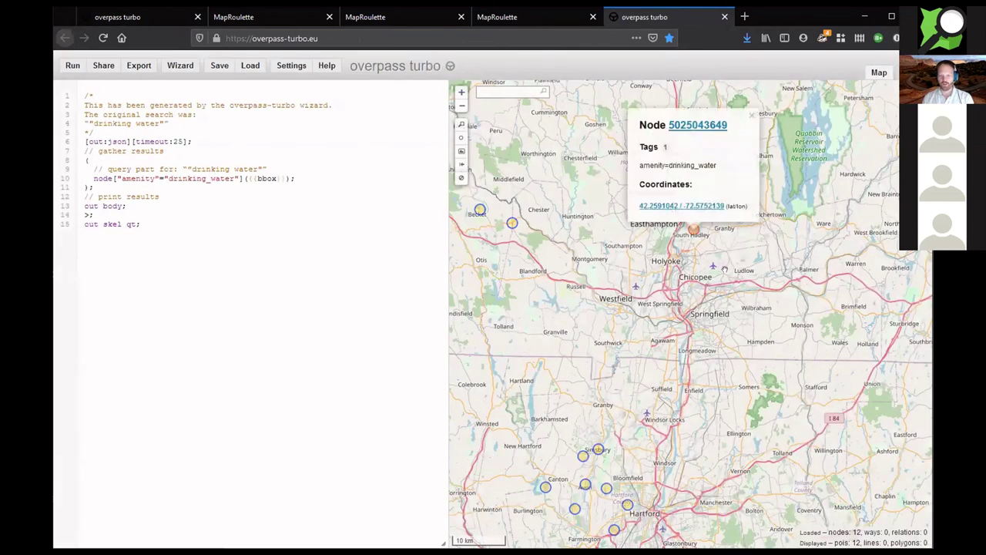
pyautogui.click(593, 450)
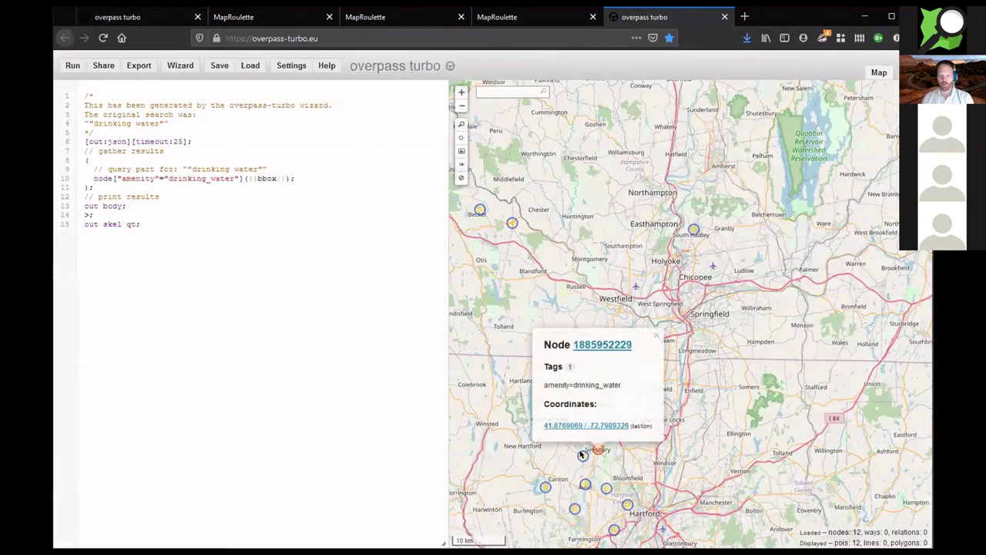
pyautogui.click(607, 487)
pyautogui.click(607, 488)
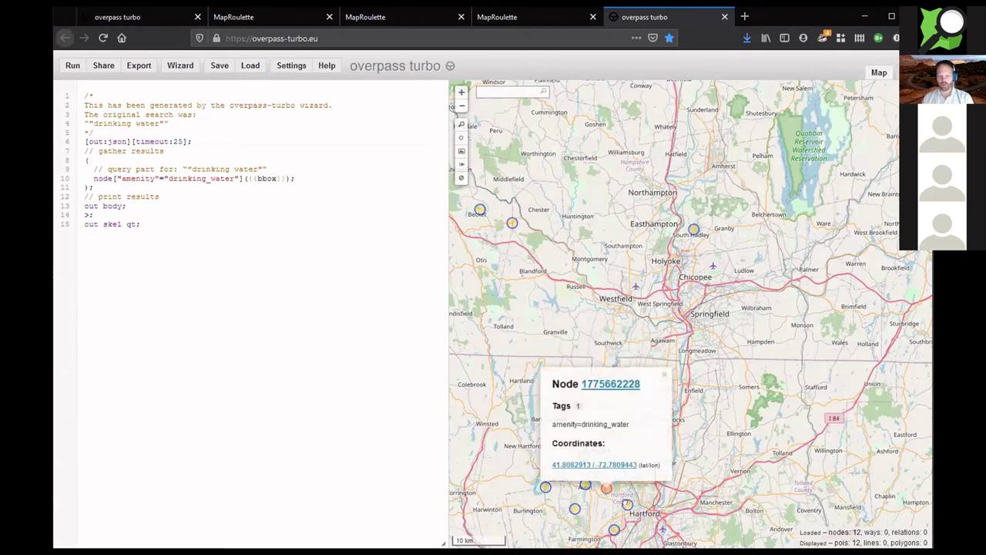
pyautogui.click(173, 66)
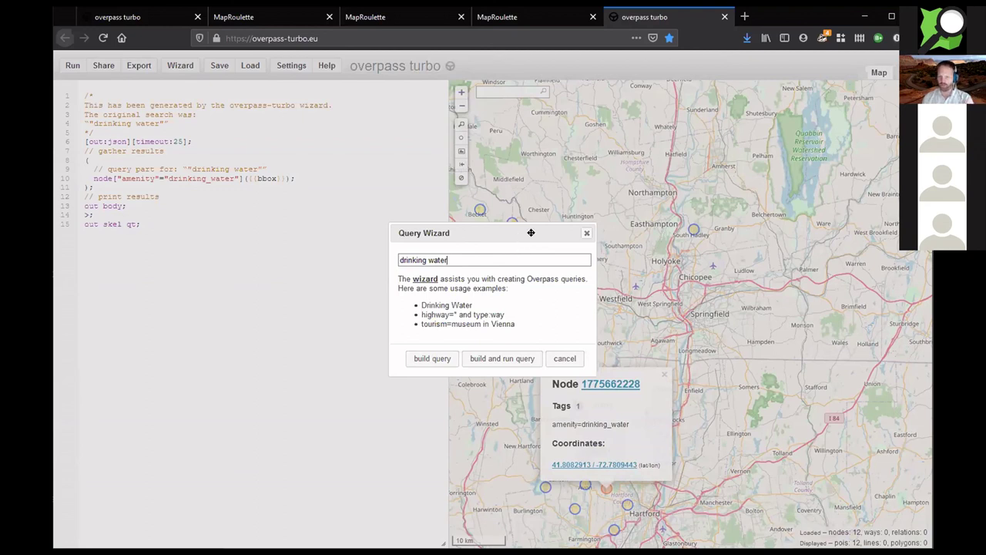
pyautogui.click(584, 234)
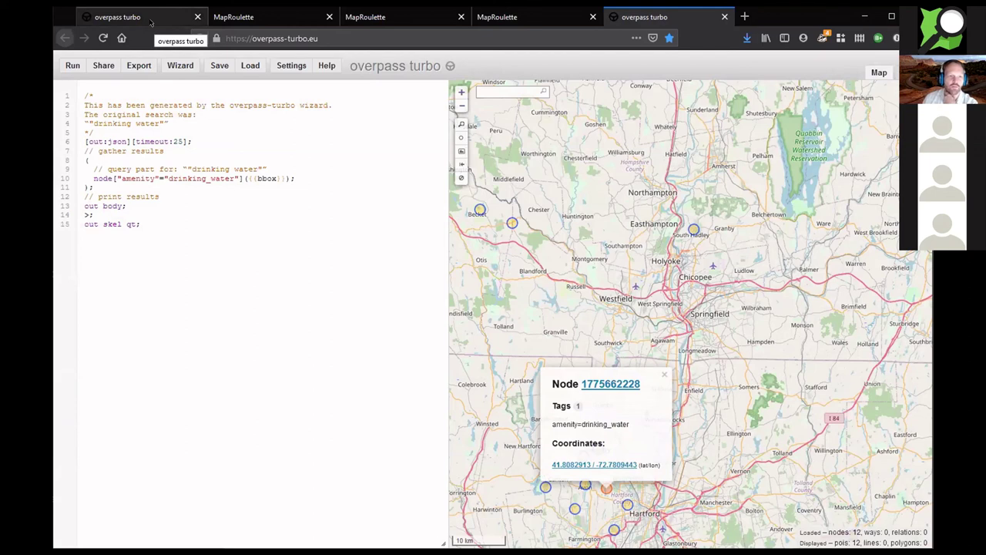
# Step: Return to the Rutland County query, enlarged, highlighting the area line, way keyword and highway=residential
pyautogui.click(149, 19)
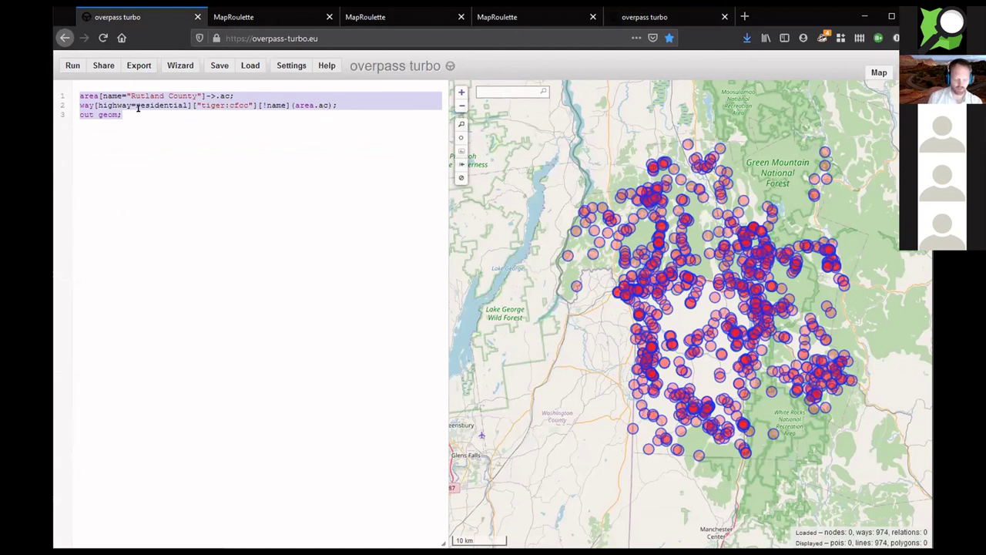
pyautogui.hotkey('ctrl', '+')
pyautogui.hotkey('ctrl', '+')
pyautogui.hotkey('ctrl', '+')
pyautogui.hotkey('ctrl', '+')
pyautogui.hotkey('ctrl', '+')
pyautogui.hotkey('ctrl', '+')
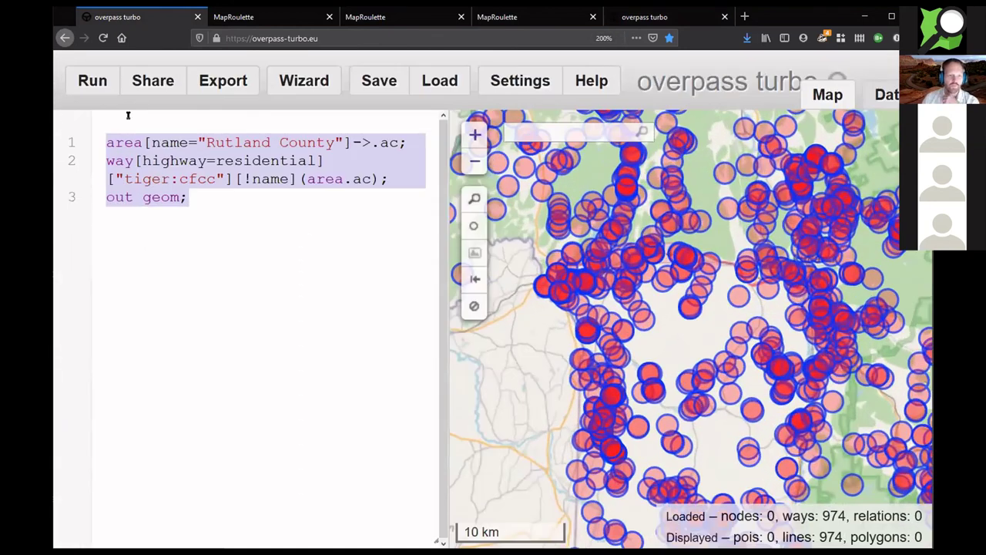
pyautogui.moveTo(110, 141); pyautogui.dragTo(391, 138)
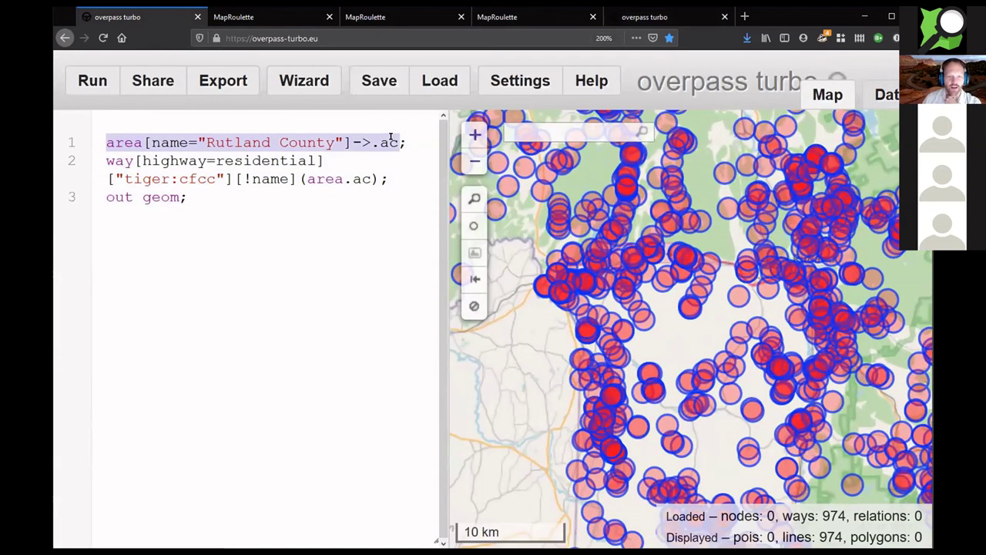
pyautogui.doubleClick(117, 159)
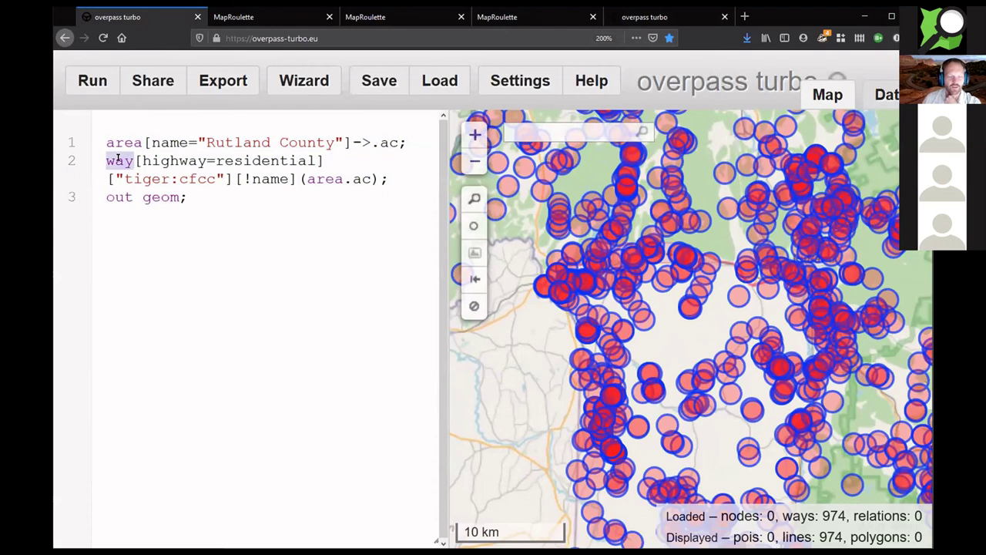
pyautogui.doubleClick(166, 160)
pyautogui.moveTo(166, 160); pyautogui.dragTo(256, 154)
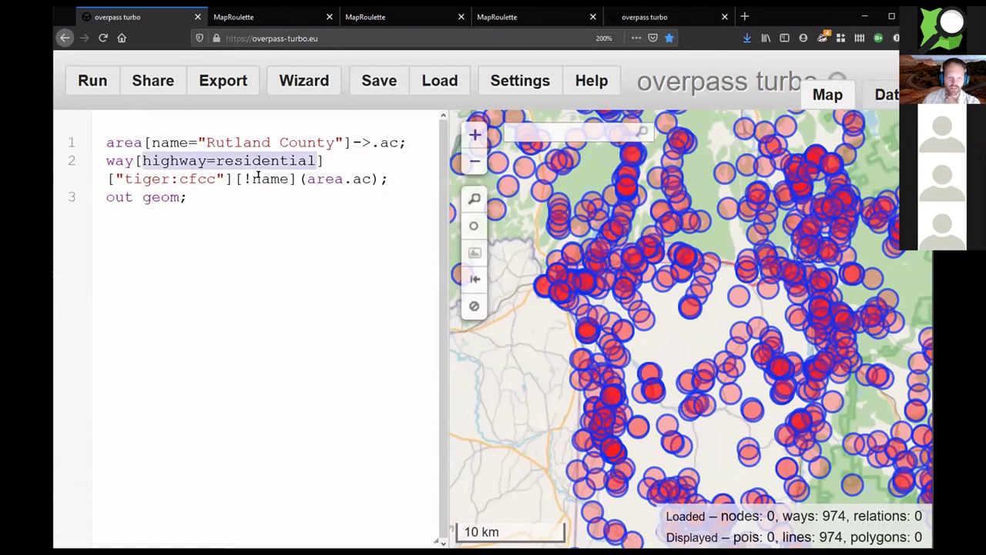
# Step: Highlight the tiger:cfcc, missing-name and (area.ac) filters, restore page size, and select the whole query
pyautogui.moveTo(114, 178); pyautogui.dragTo(225, 174)
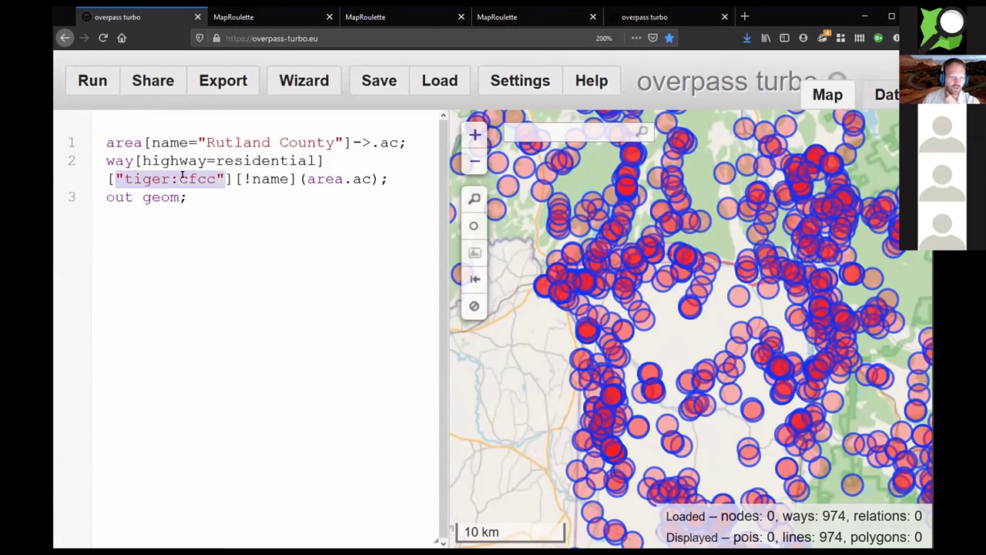
pyautogui.doubleClick(266, 176)
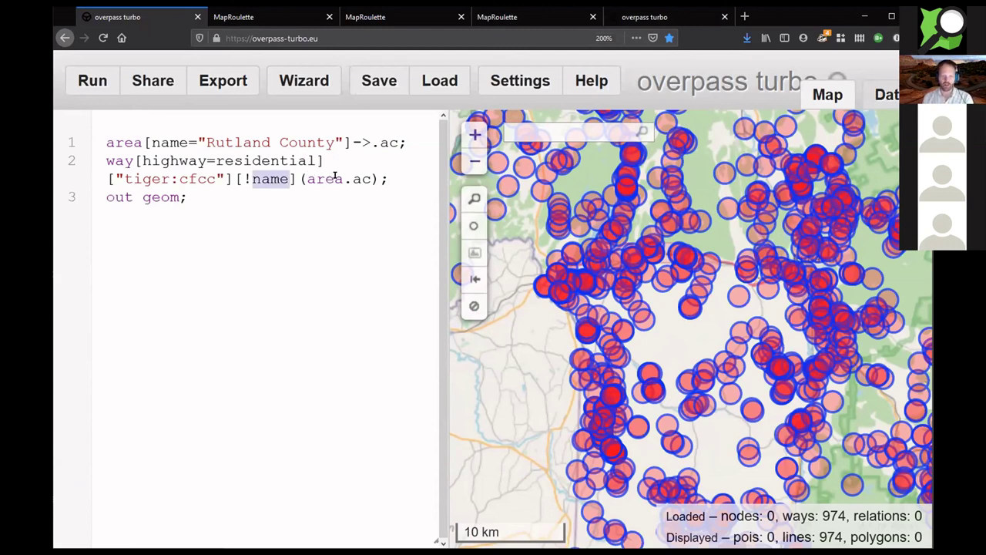
pyautogui.click(295, 177)
pyautogui.moveTo(296, 178); pyautogui.dragTo(383, 178)
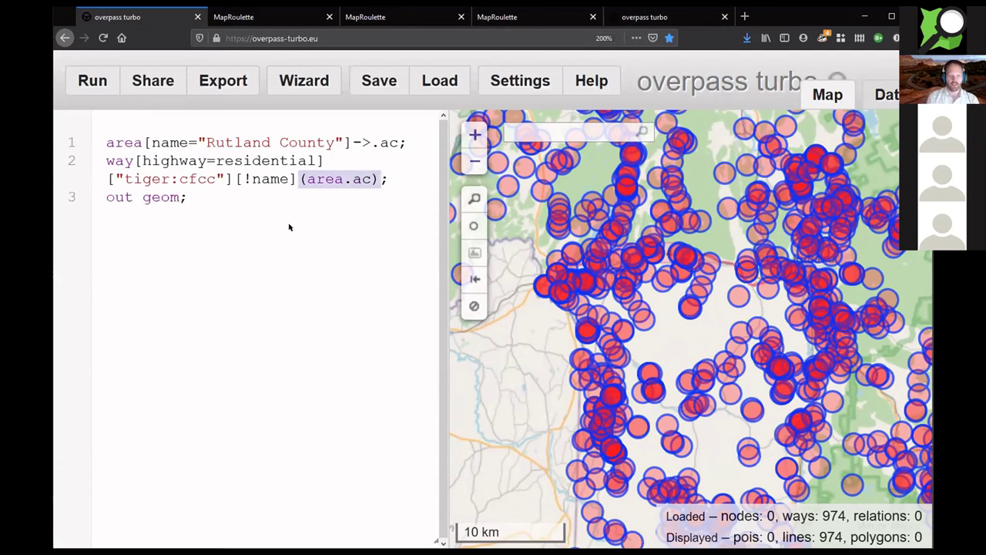
pyautogui.hotkey('ctrl', '-')
pyautogui.hotkey('ctrl', '-')
pyautogui.hotkey('ctrl', '-')
pyautogui.hotkey('ctrl', '-')
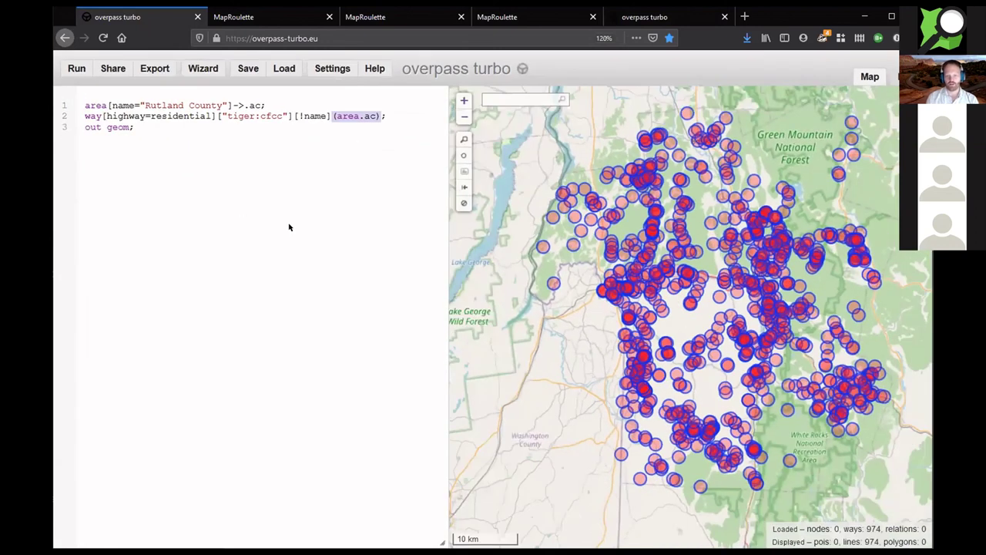
pyautogui.click(226, 133)
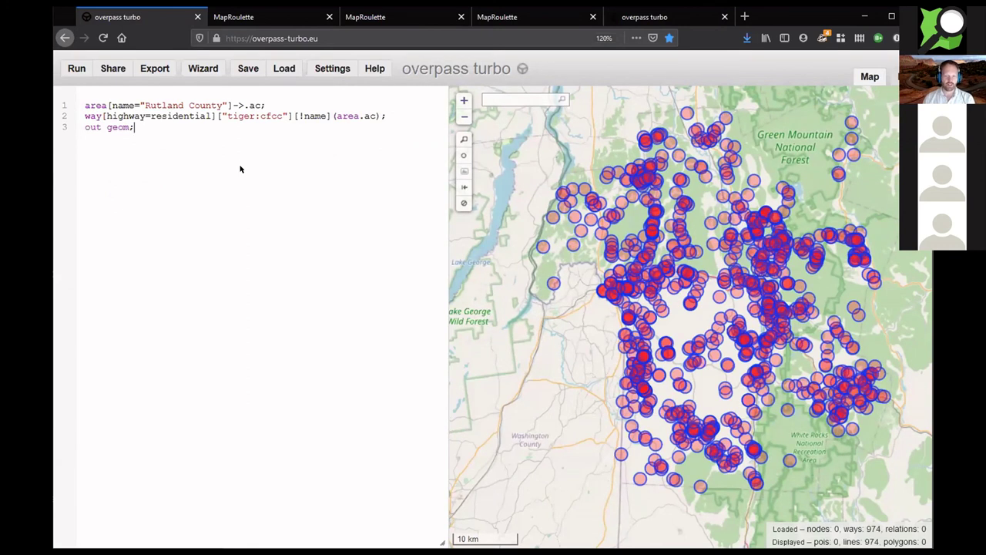
pyautogui.hotkey('ctrl', 'a')
pyautogui.hotkey('ctrl', 'c')
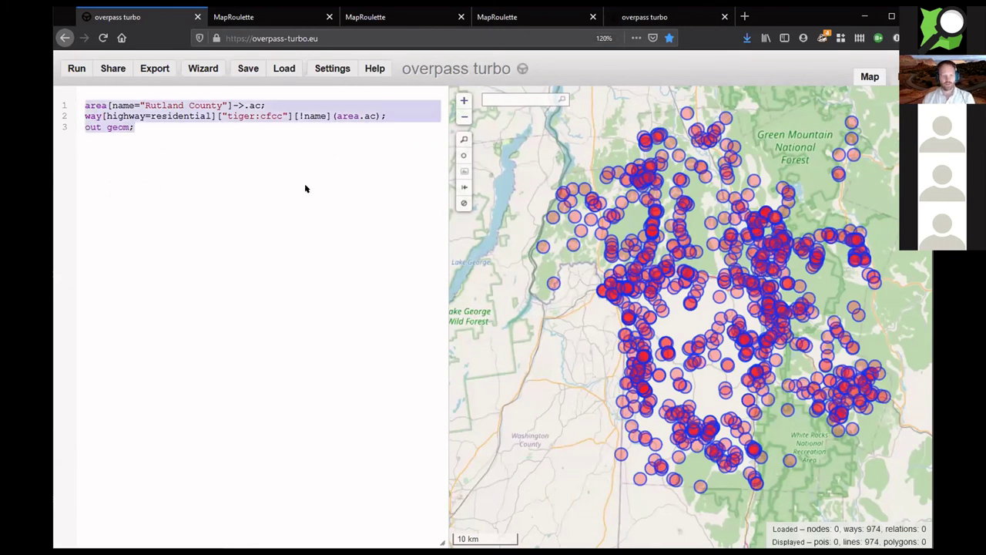
# Step: Open your own project through the user menu's Create & Manage list and add a new challenge
pyautogui.click(264, 19)
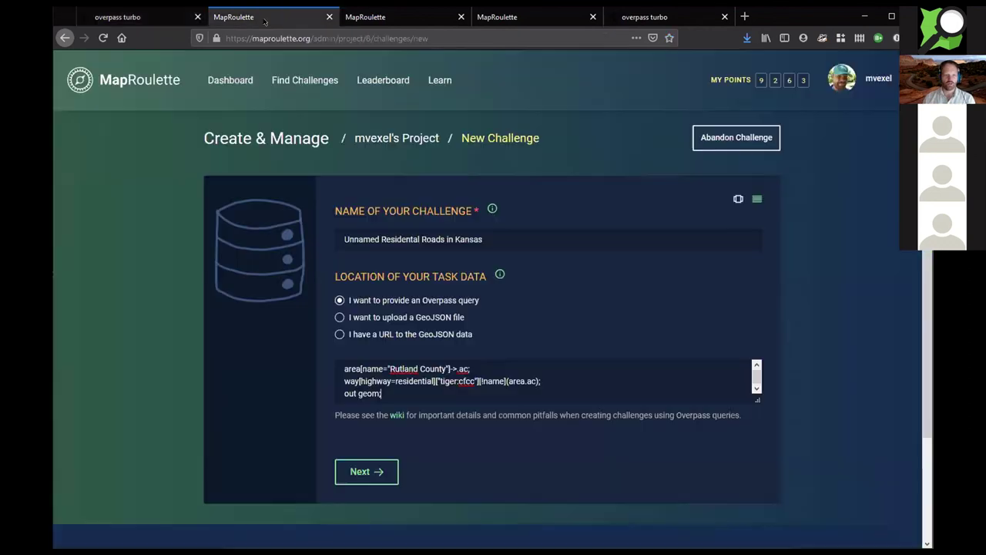
pyautogui.click(405, 142)
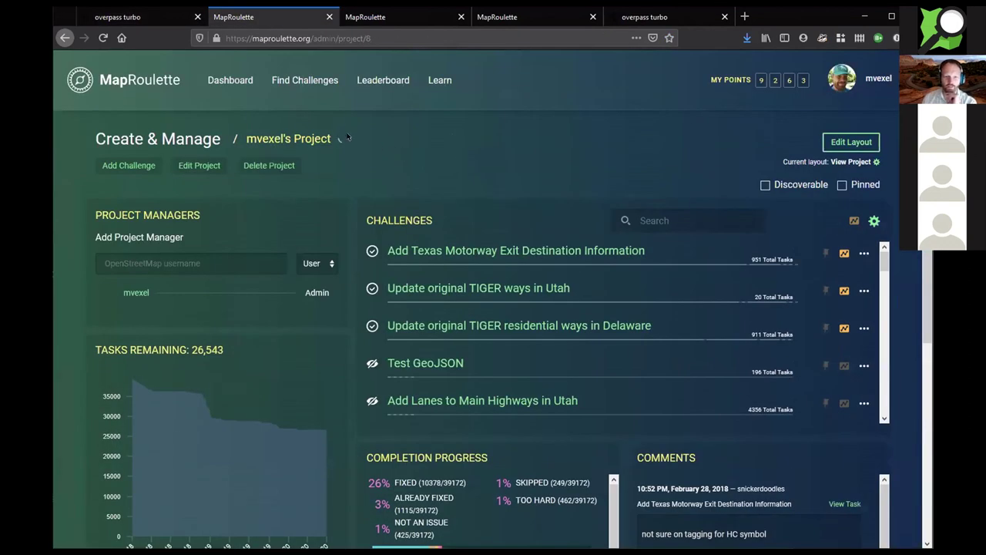
pyautogui.click(884, 78)
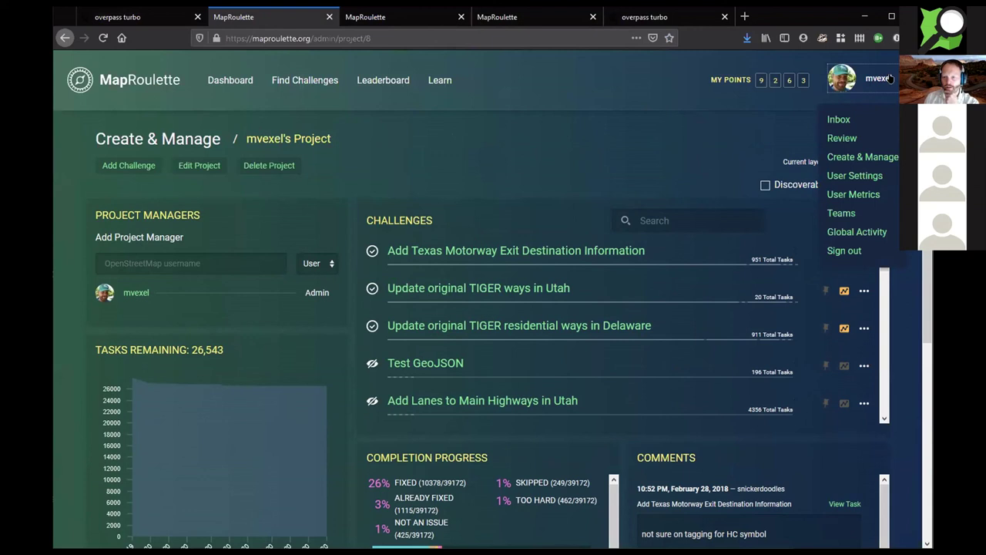
pyautogui.click(849, 157)
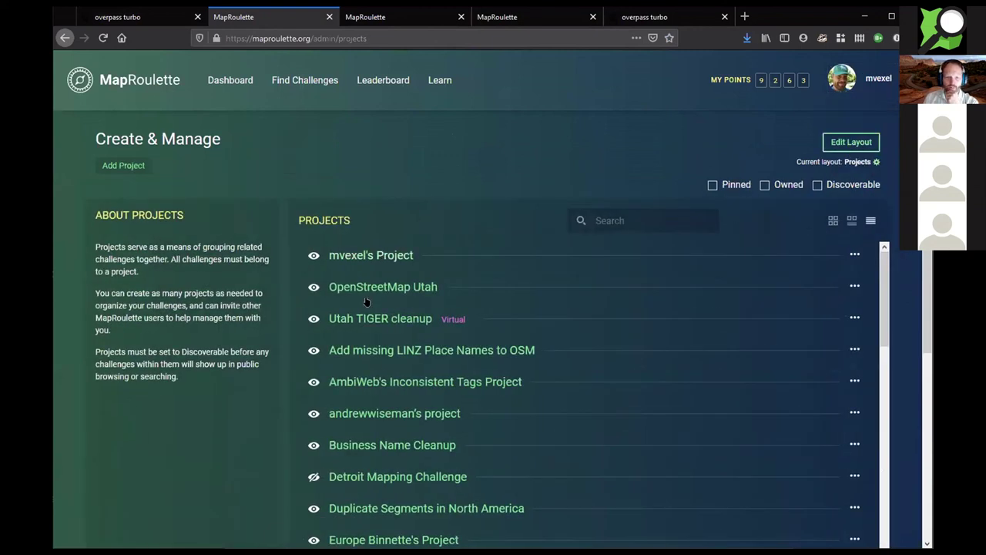
pyautogui.scroll(-2, 416, 291)
pyautogui.scroll(-3, 416, 292)
pyautogui.scroll(5, 416, 291)
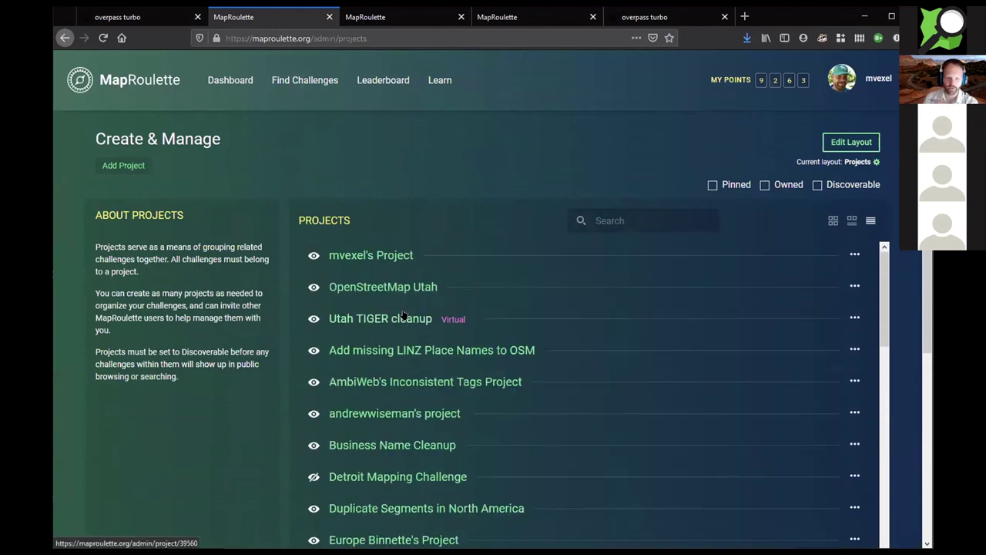
pyautogui.click(368, 255)
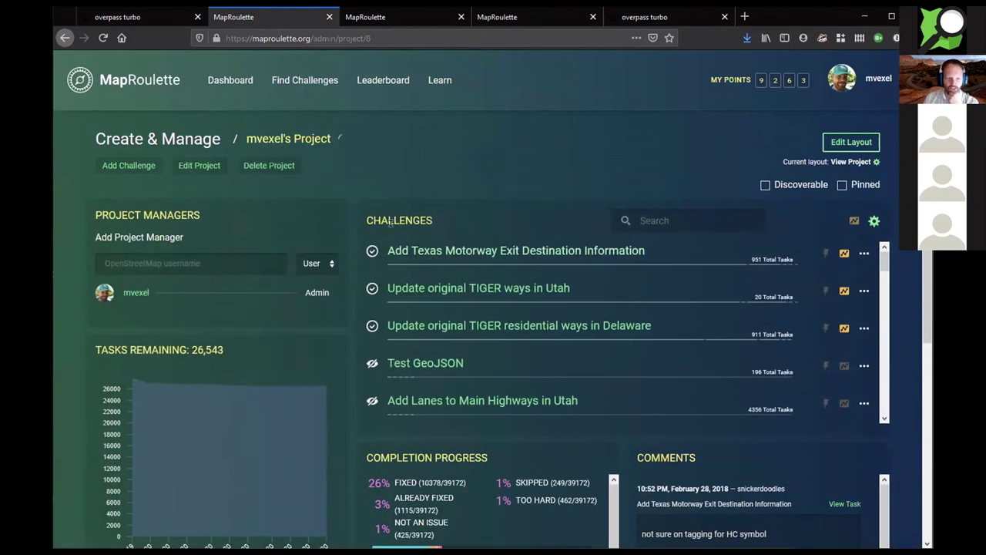
pyautogui.click(128, 166)
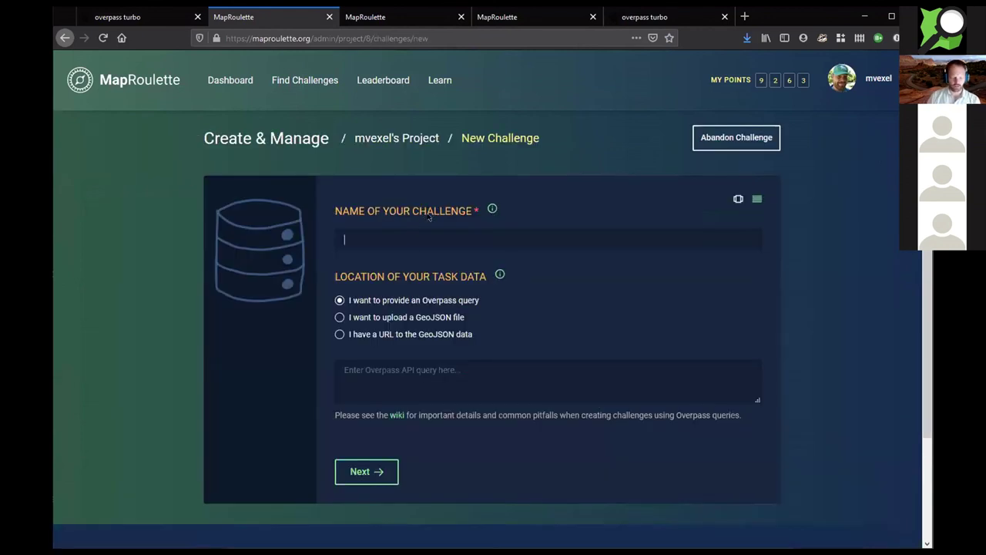
# Step: Name the challenge 'Unnamed Residential Roads in XX County' and paste the Rutland County Overpass query as task source
pyautogui.write('U')
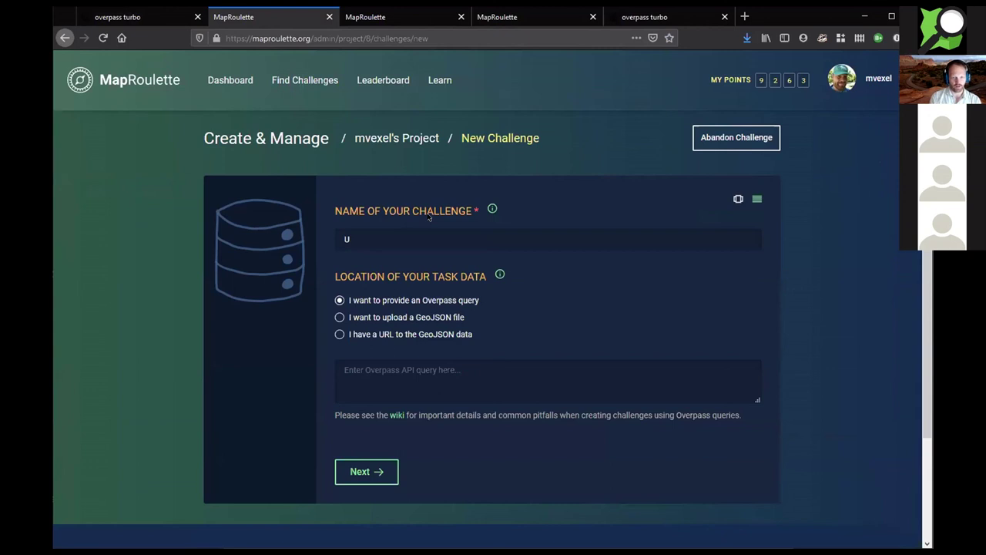
pyautogui.write('nnamed Residentia')
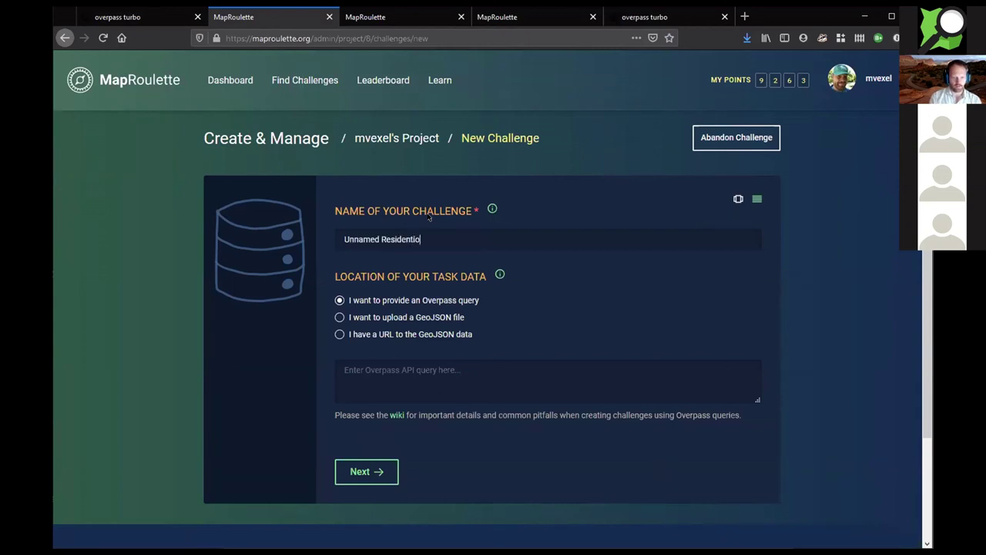
pyautogui.write('l Roads in XX')
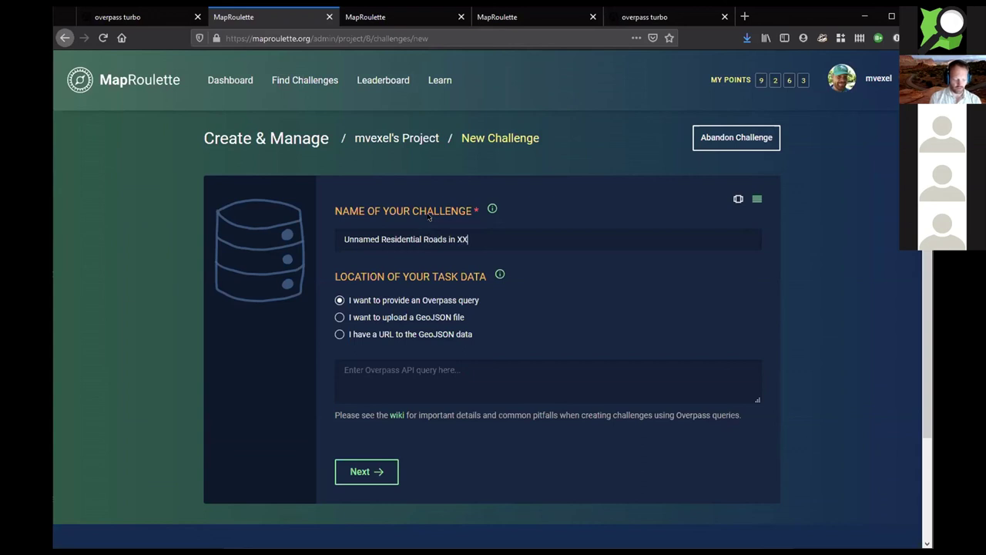
pyautogui.write(' County')
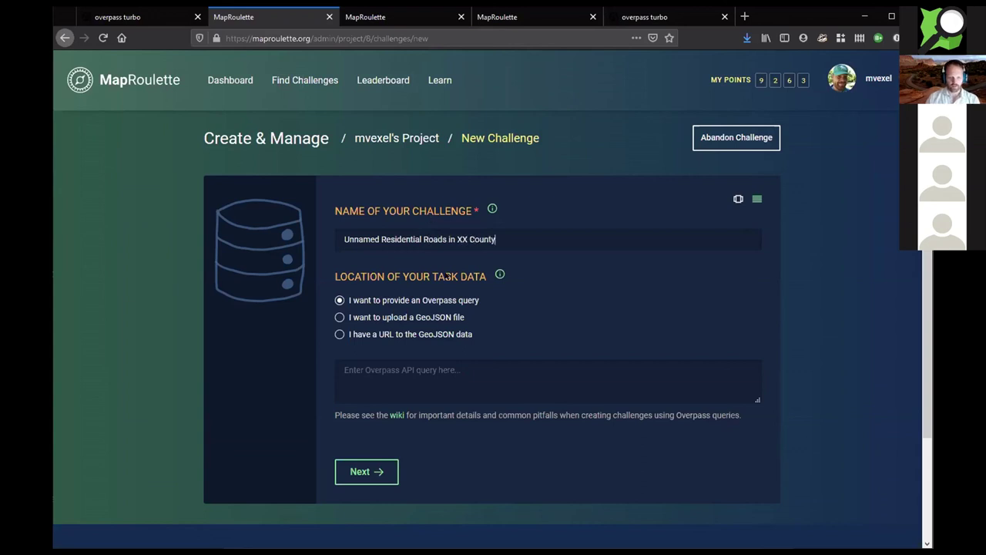
pyautogui.click(383, 315)
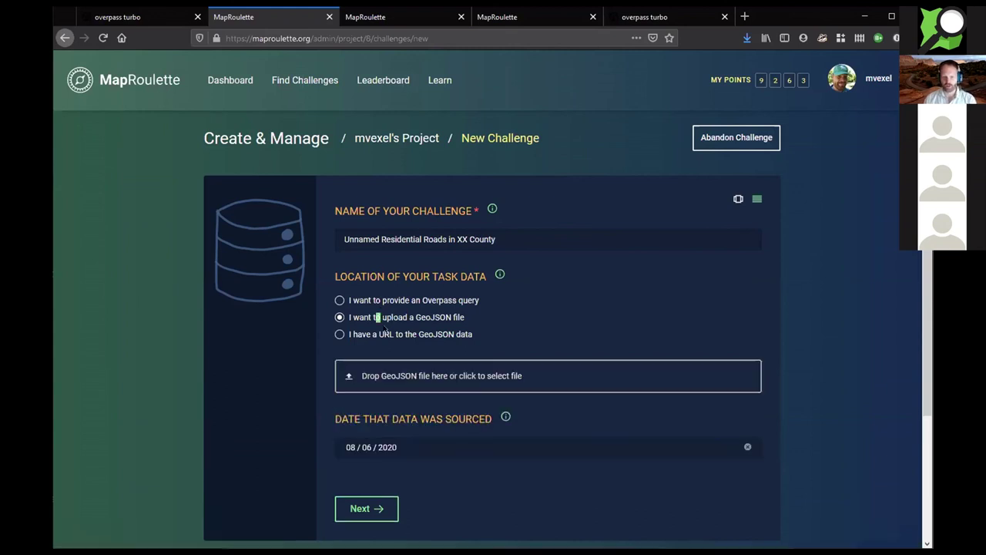
pyautogui.click(379, 337)
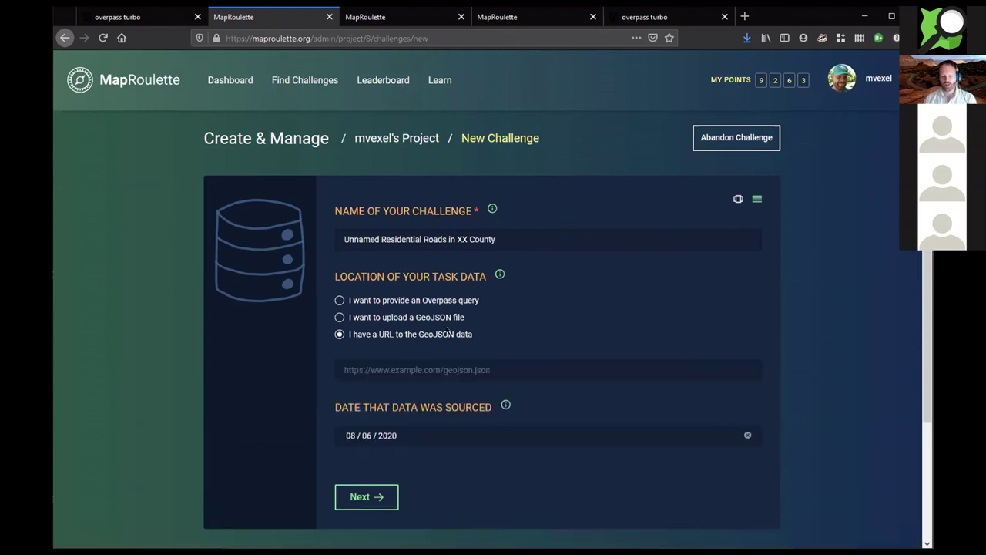
pyautogui.click(412, 318)
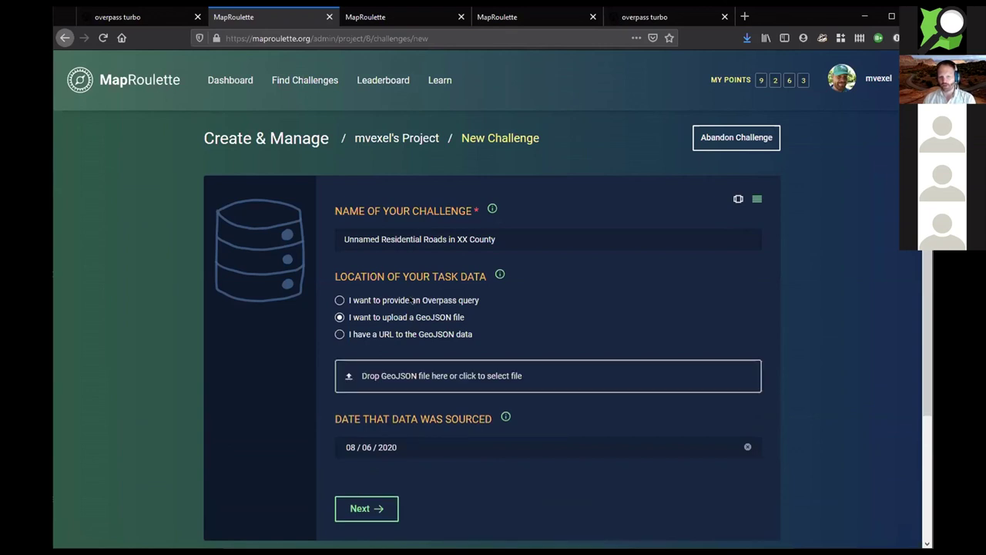
pyautogui.click(413, 300)
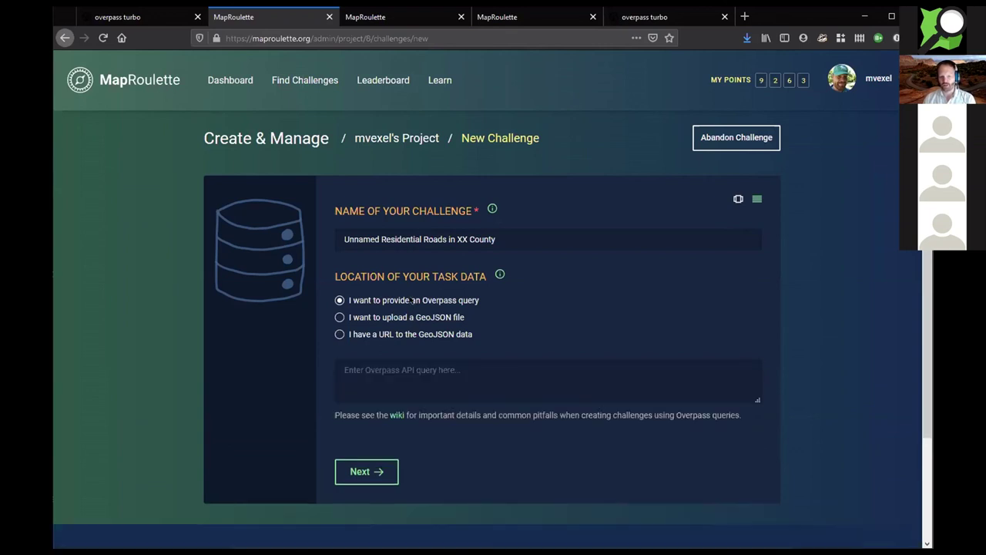
pyautogui.click(428, 363)
pyautogui.hotkey('ctrl', 'v')
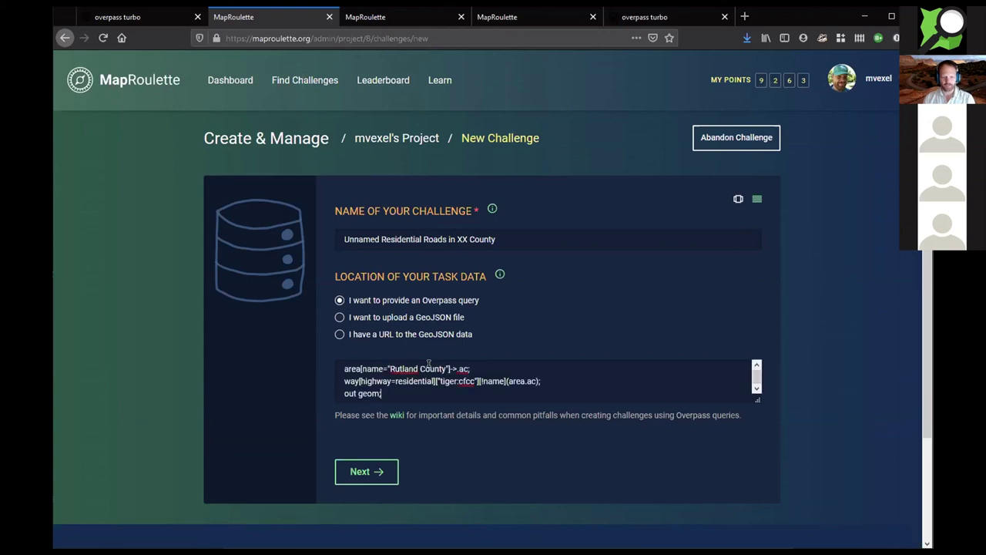
# Step: Describe the challenge as 'Asking mappers to fix unnamed and imported residential roads in Vermont', category Roads / Pedestrian / Cycleways
pyautogui.click(377, 471)
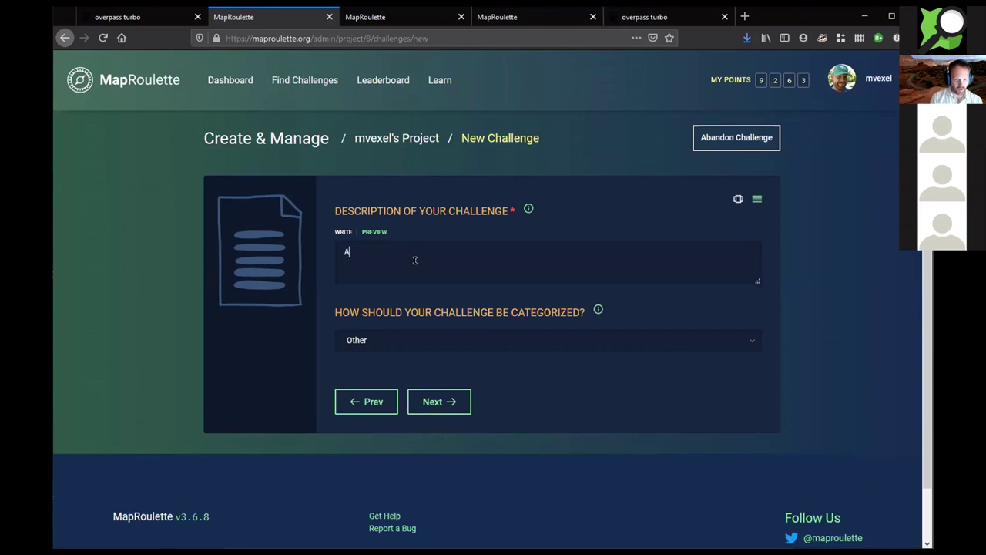
pyautogui.write('sking mappers to fix unnamed and im')
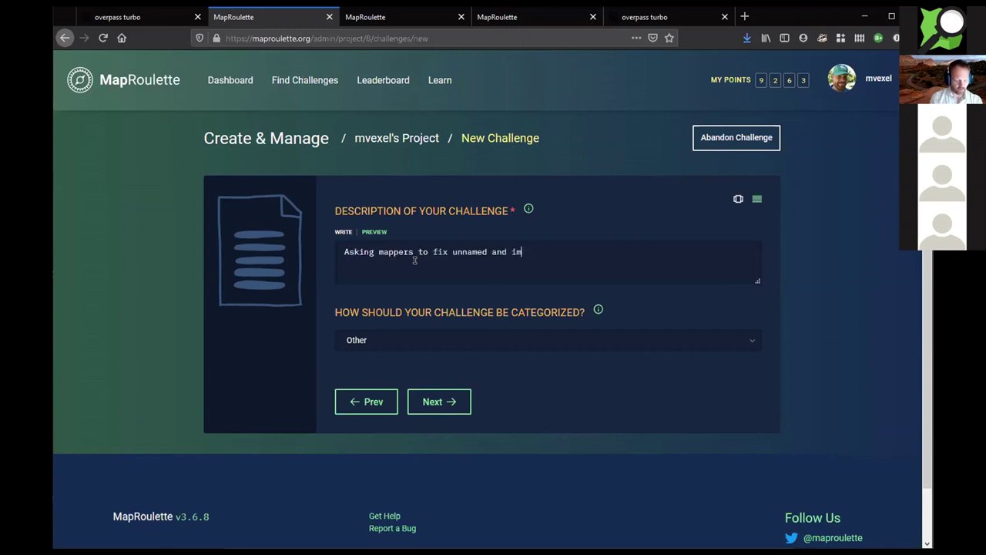
pyautogui.write('ported re')
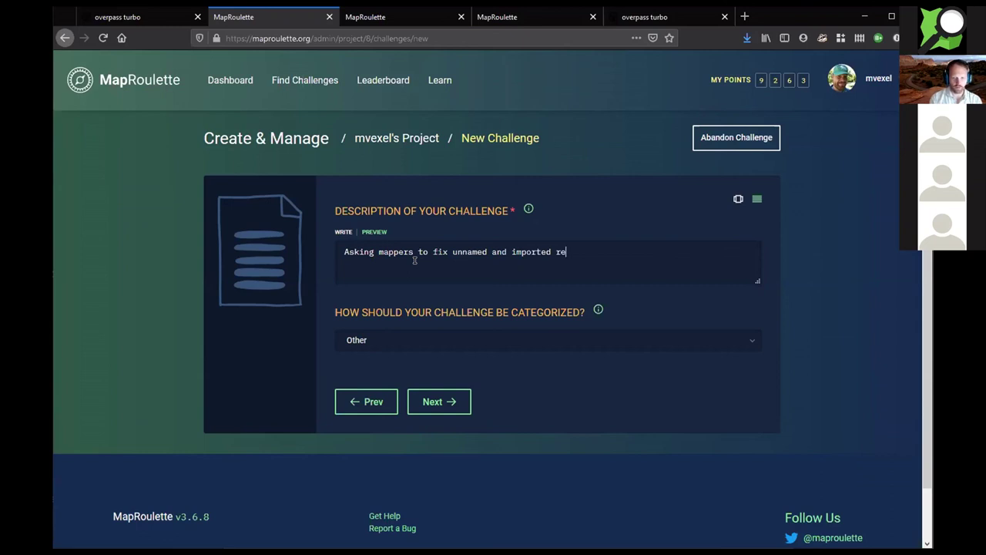
pyautogui.write('sidential')
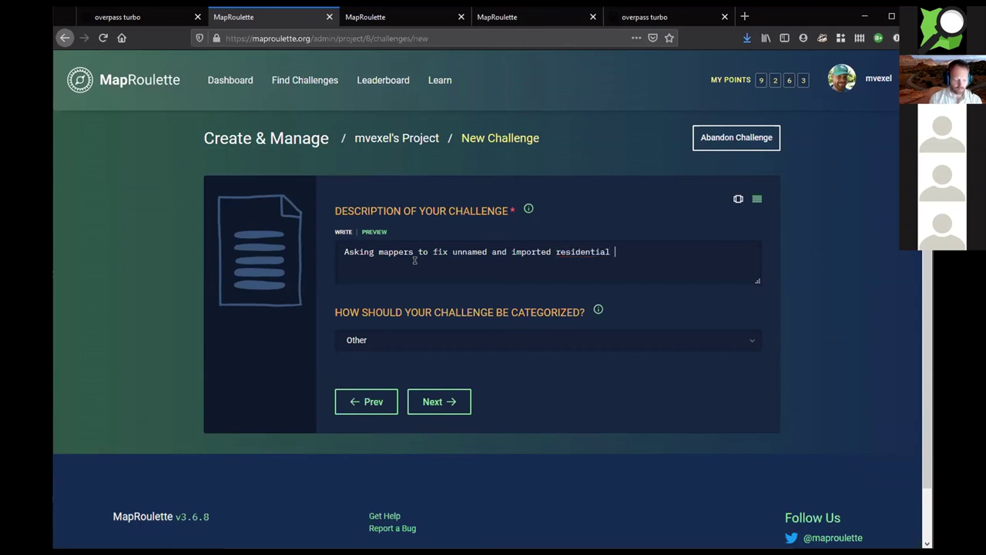
pyautogui.write(' roads in Verm')
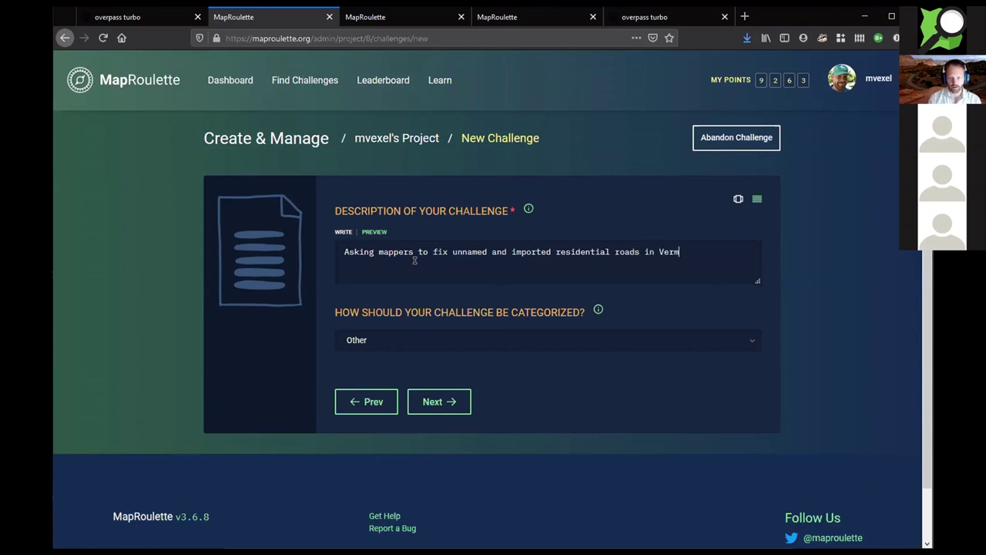
pyautogui.write('ont')
pyautogui.click(402, 339)
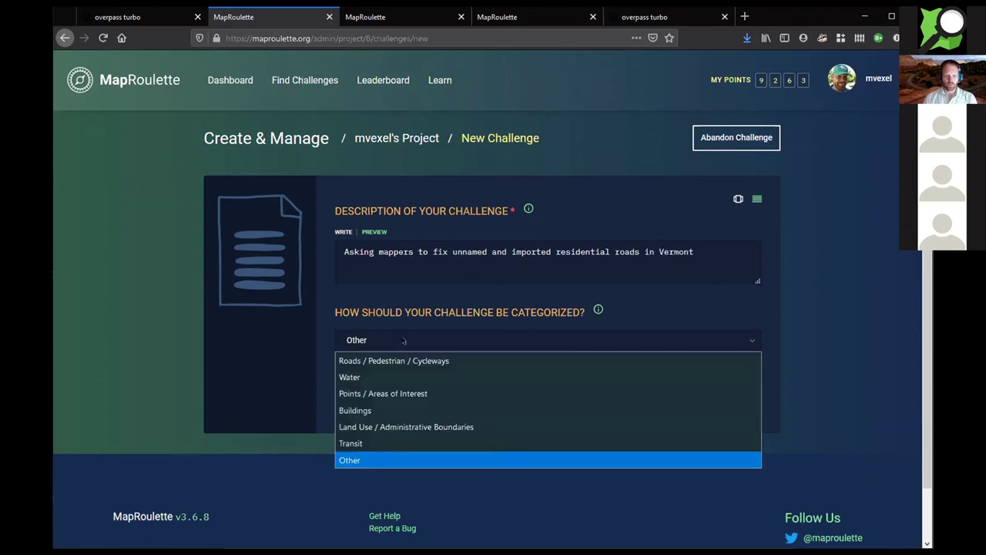
pyautogui.click(405, 358)
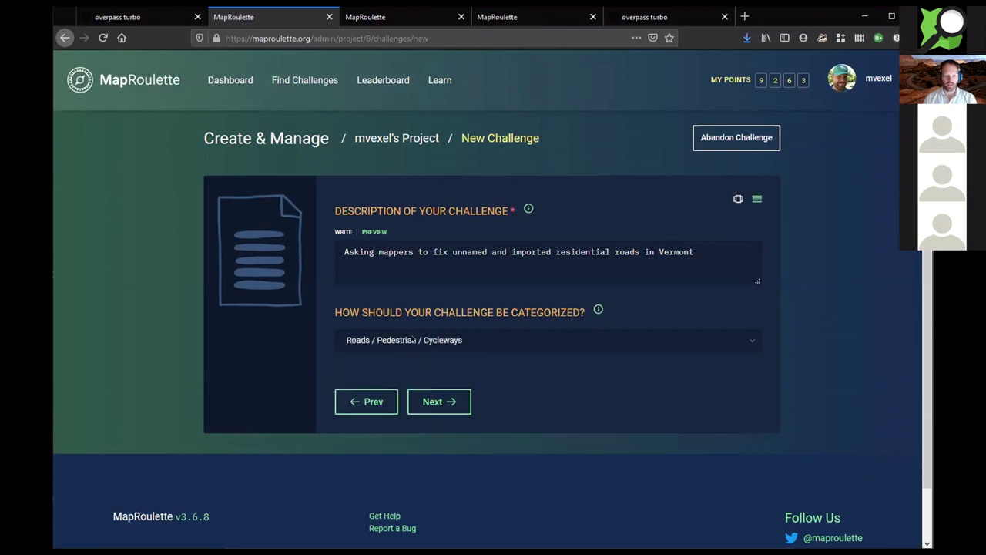
# Step: Write instructions: road imported from TIGER, use the TIGER overlay to find its name and fix alignment
pyautogui.click(445, 399)
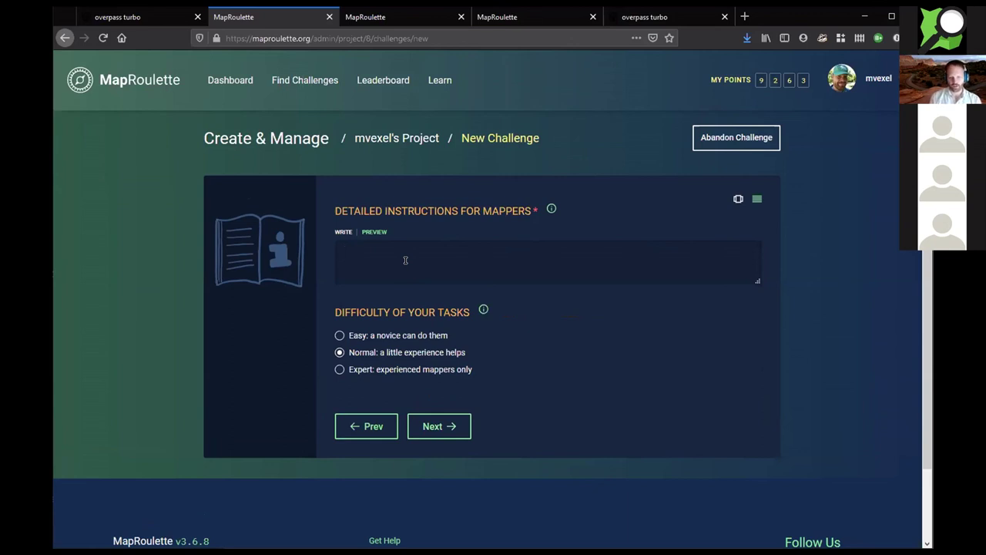
pyautogui.write('T')
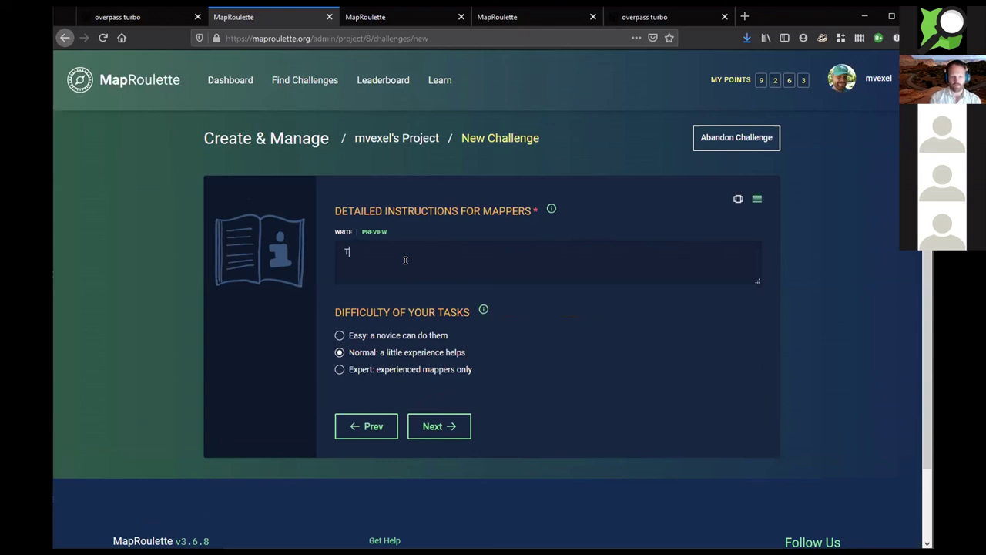
pyautogui.press('BackSpace')
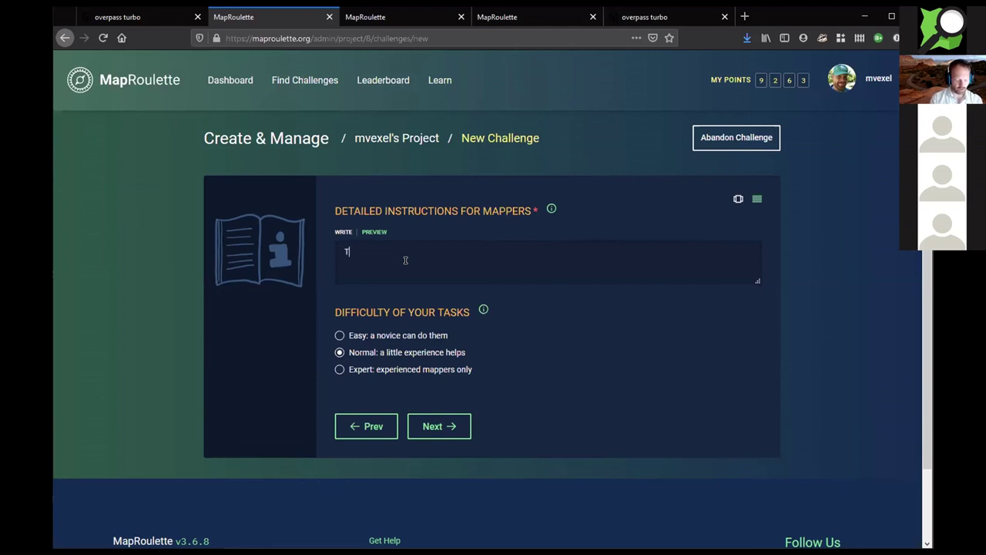
pyautogui.write('his is a road that was im')
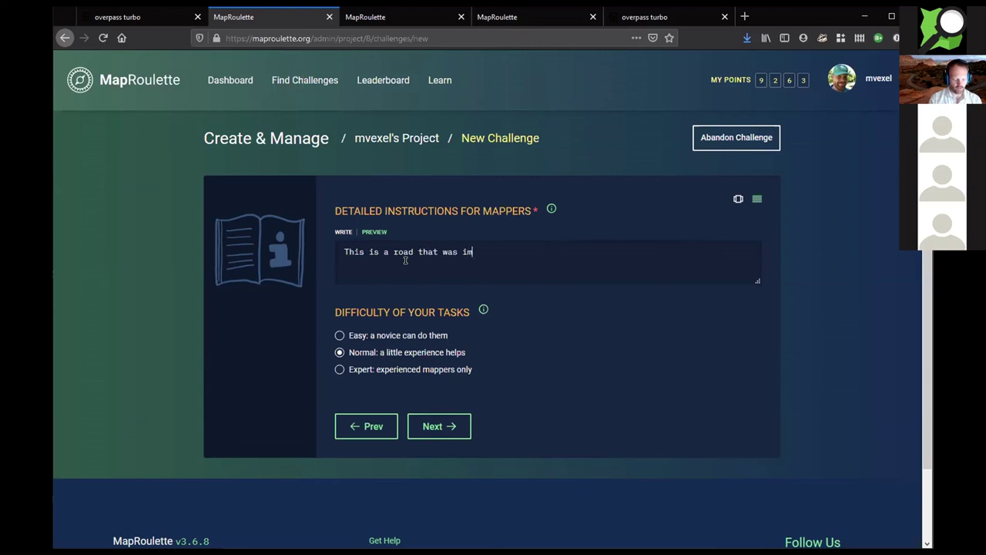
pyautogui.write('ported from TIGER and ')
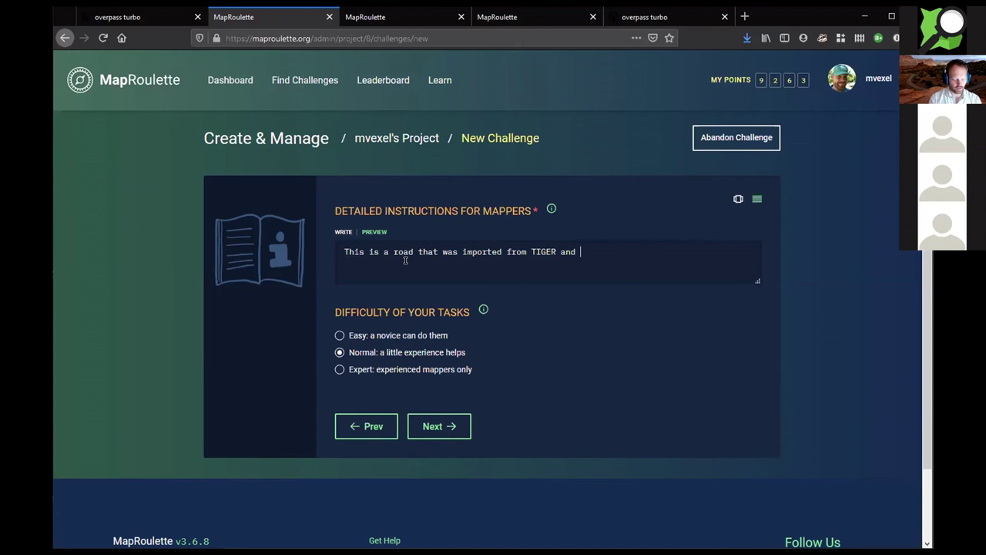
pyautogui.write('may not have been im')
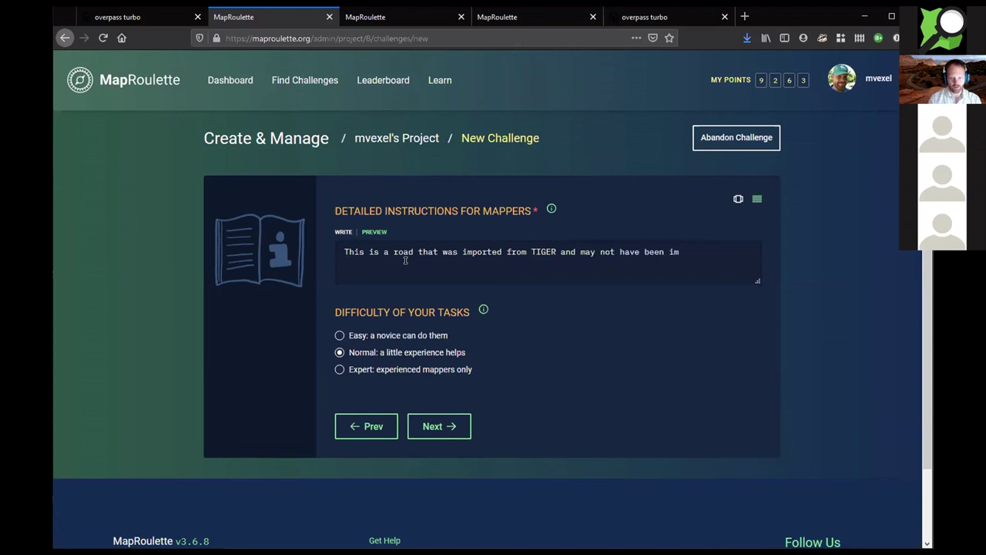
pyautogui.write('proved since tthen')
pyautogui.hotkey('ctrl', 'shift', 'Left')
pyautogui.write('then. It als')
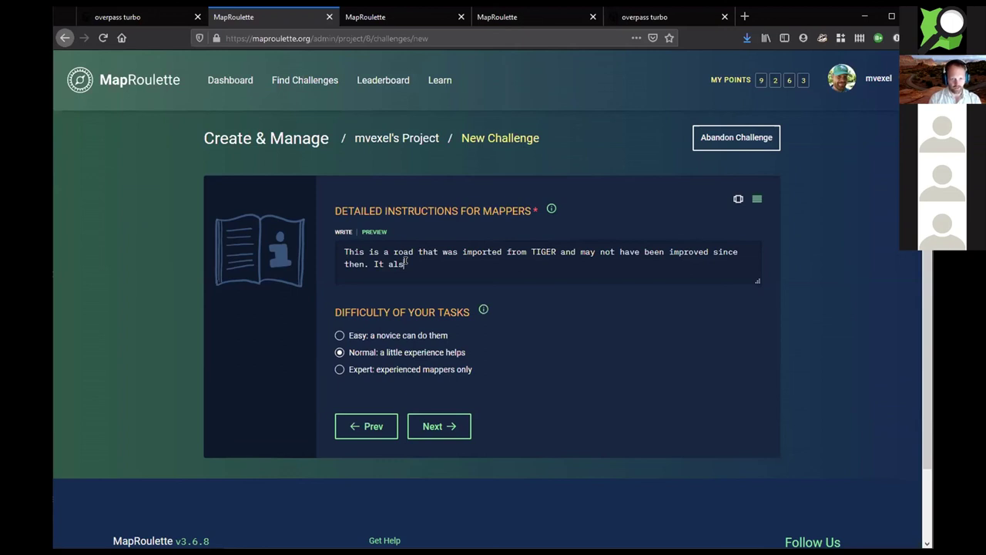
pyautogui.write('ame.')
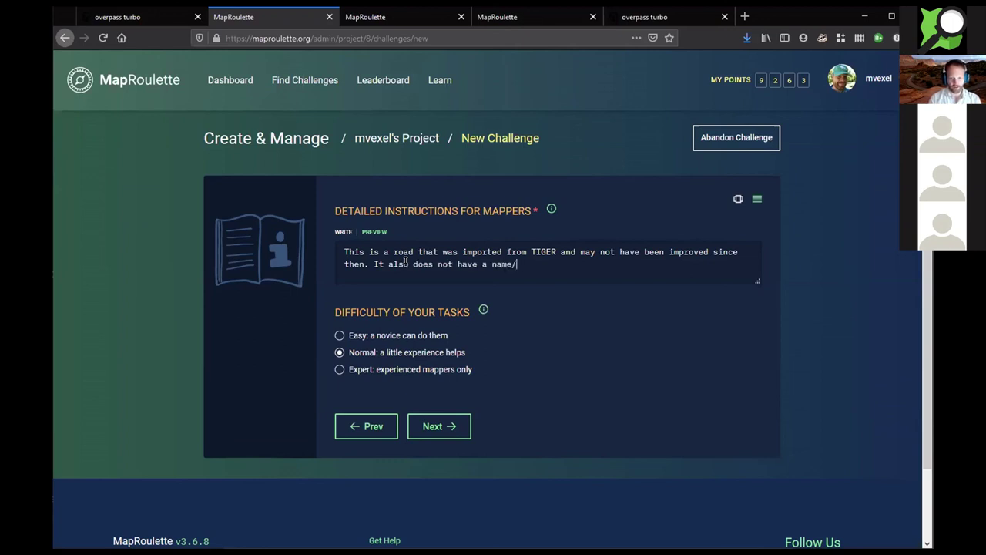
pyautogui.write(' Use the TIGER ov')
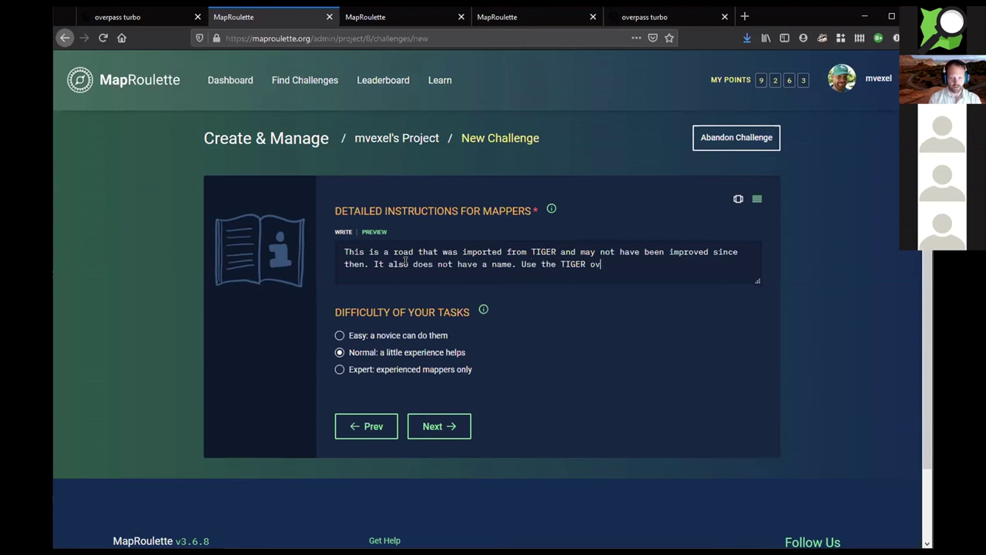
pyautogui.write('erlay to find out the name')
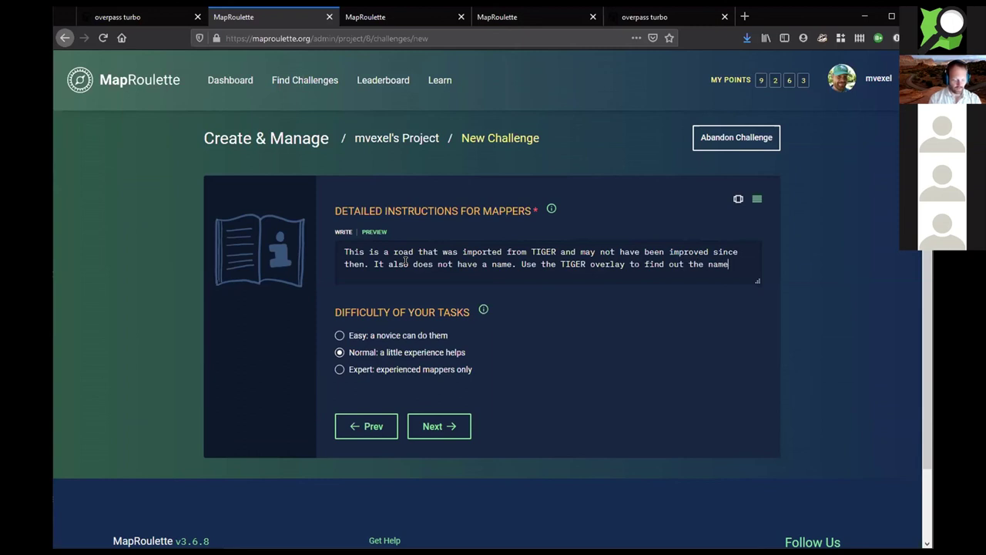
pyautogui.write(', fix the al')
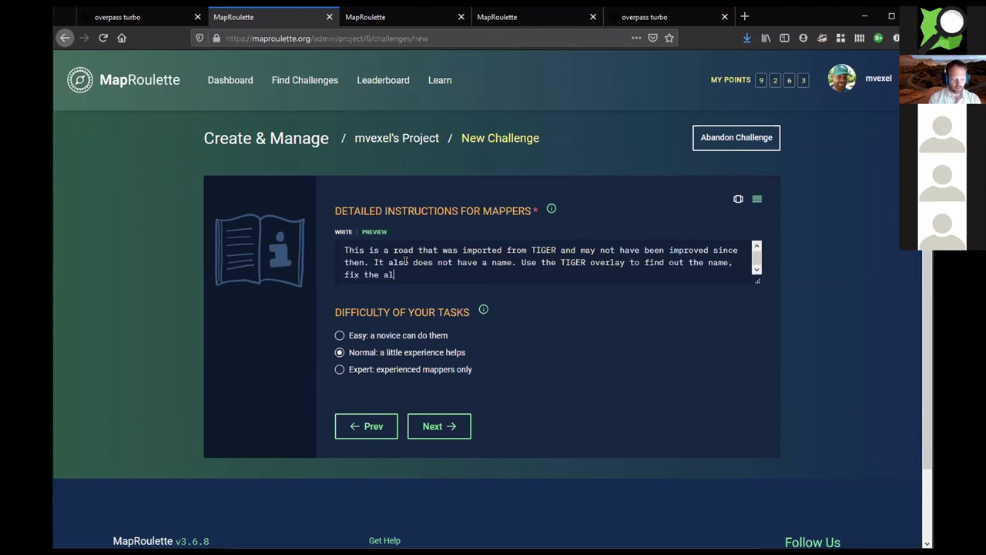
pyautogui.write('ignment if needed, ')
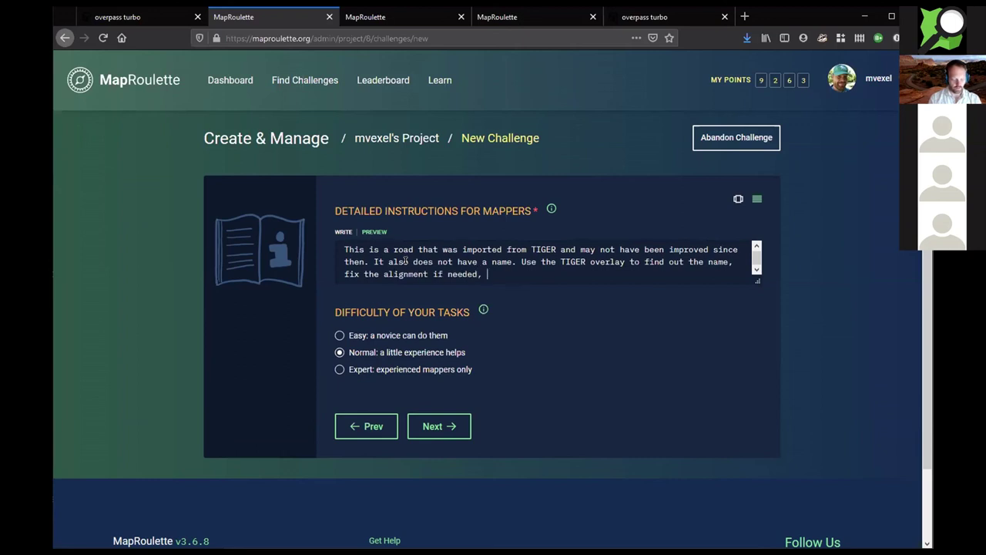
pyautogui.write('a')
pyautogui.press('BackSpace')
pyautogui.press('BackSpace')
pyautogui.press('BackSpace')
pyautogui.write('. T')
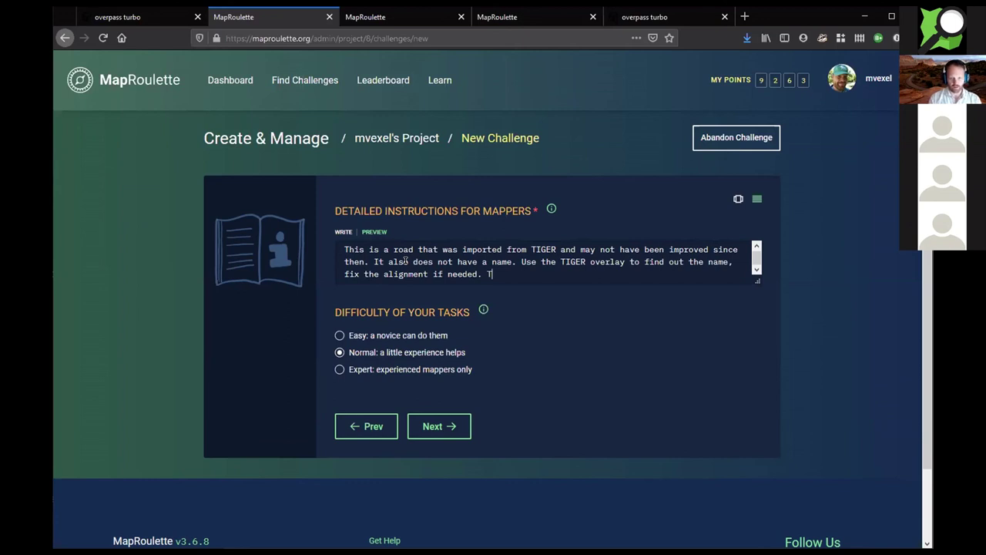
pyautogui.write('hanks!')
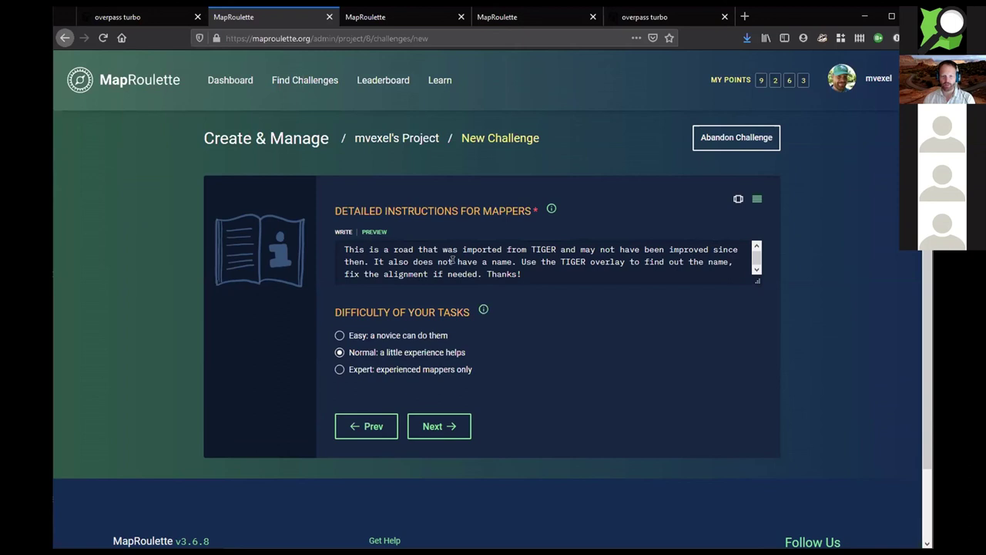
pyautogui.write('*')
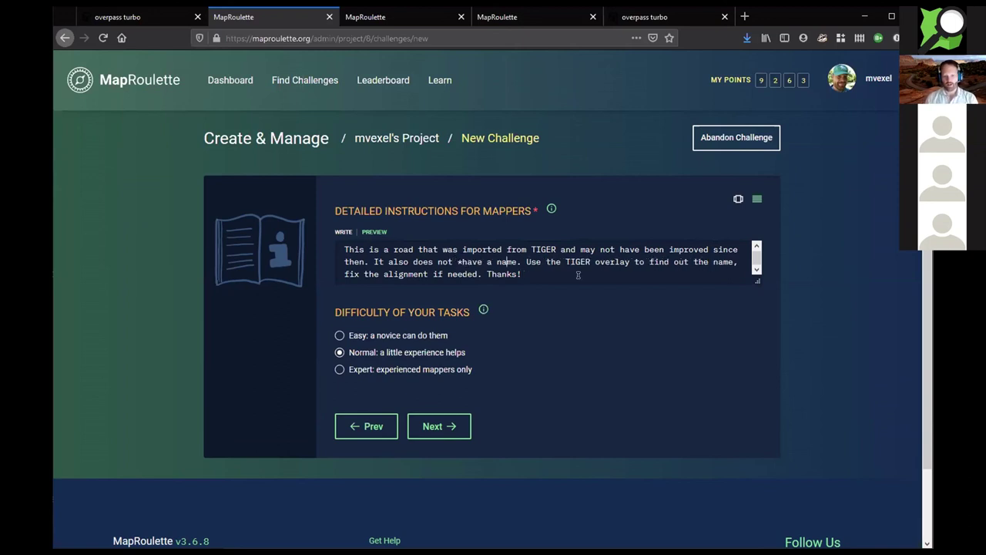
pyautogui.write('*')
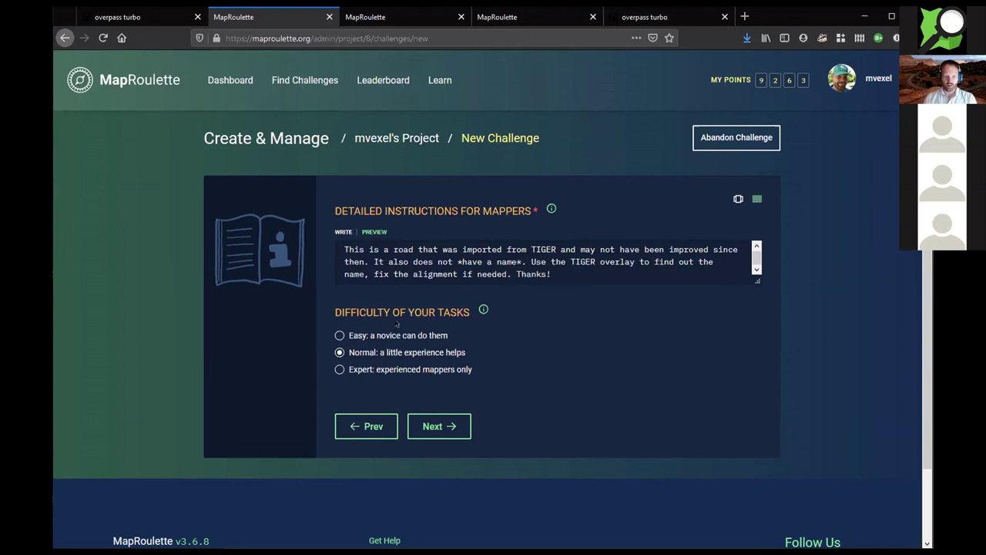
# Step: Leave the task difficulty at Normal after trying Easy
pyautogui.click(369, 333)
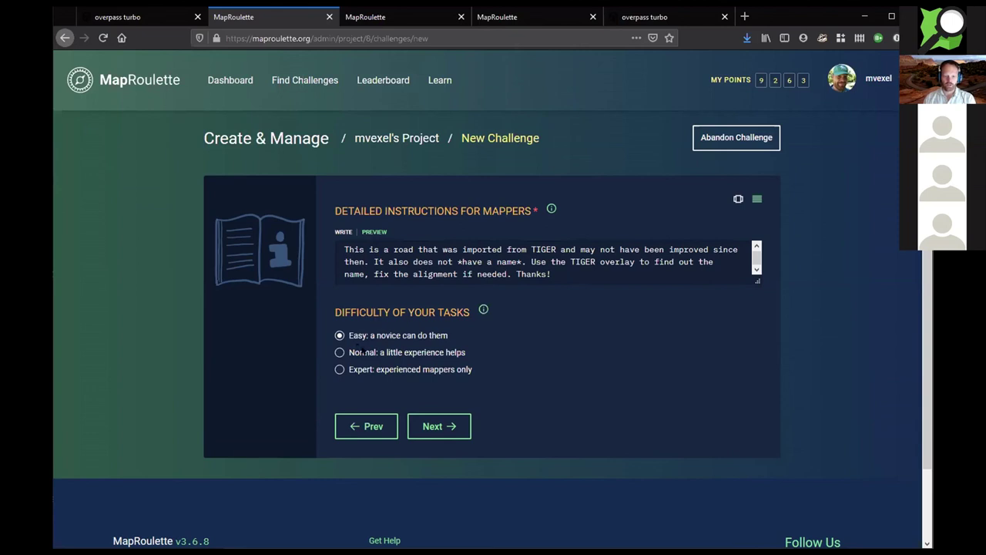
pyautogui.click(363, 352)
pyautogui.click(366, 369)
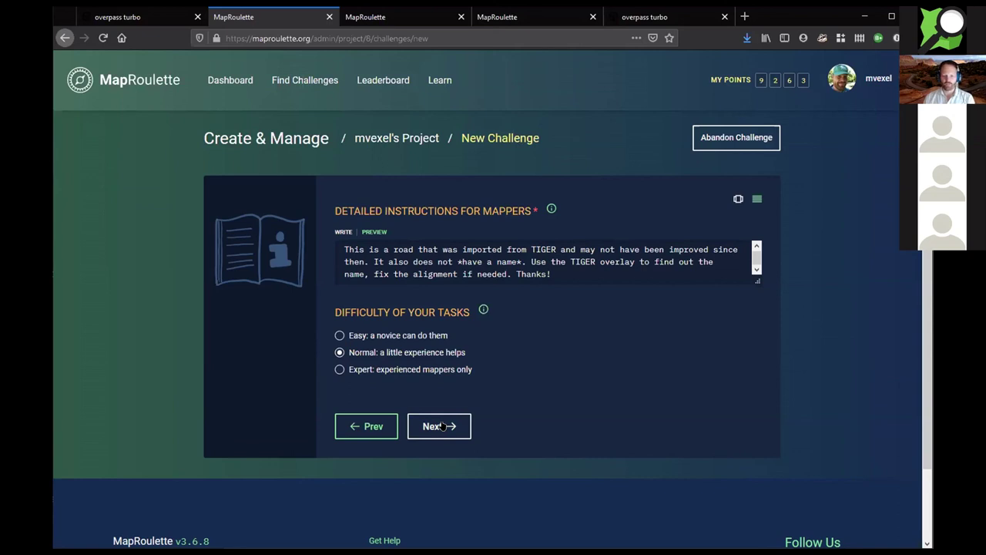
# Step: Advance the new-challenge wizard to Advanced Options
pyautogui.click(439, 426)
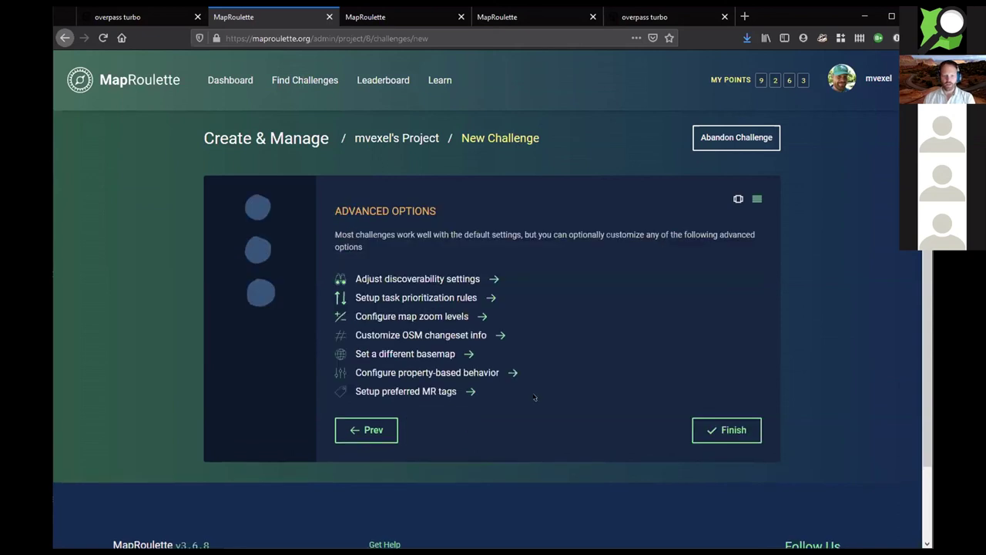
# Step: Finish the challenge setup and check that 'Unnamed Residential Roads in XX County' lists 974 tasks
pyautogui.click(741, 433)
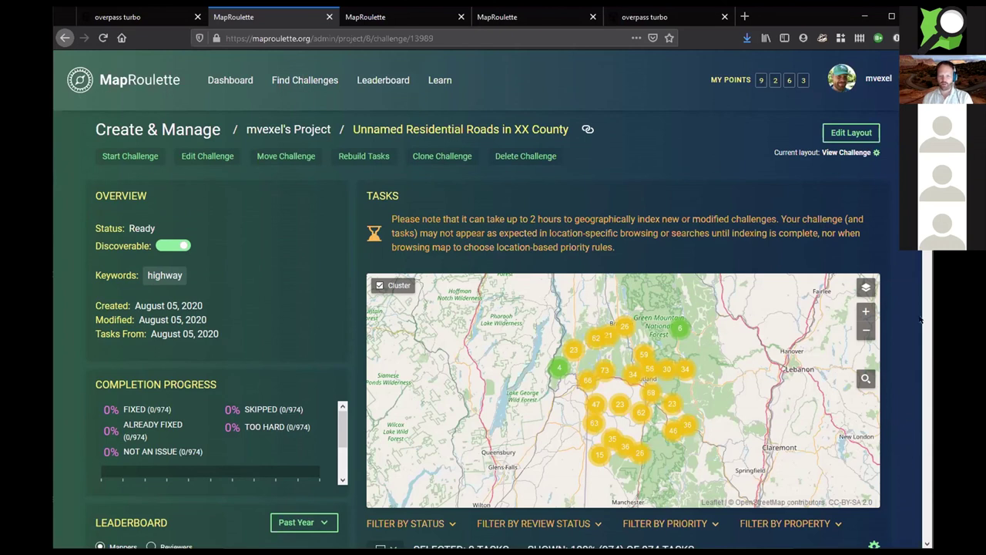
pyautogui.scroll(-4, 898, 144)
pyautogui.scroll(3, 898, 144)
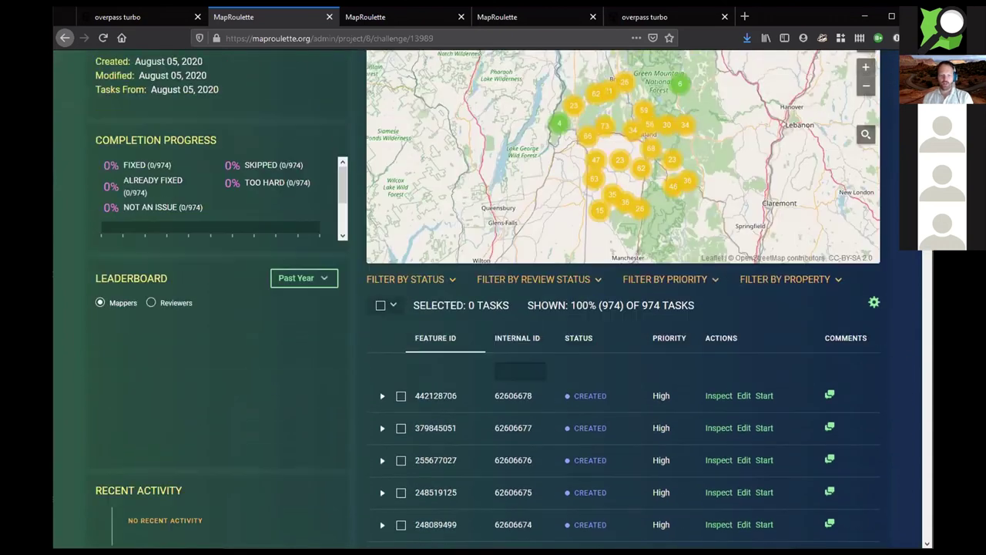
pyautogui.scroll(2, 897, 144)
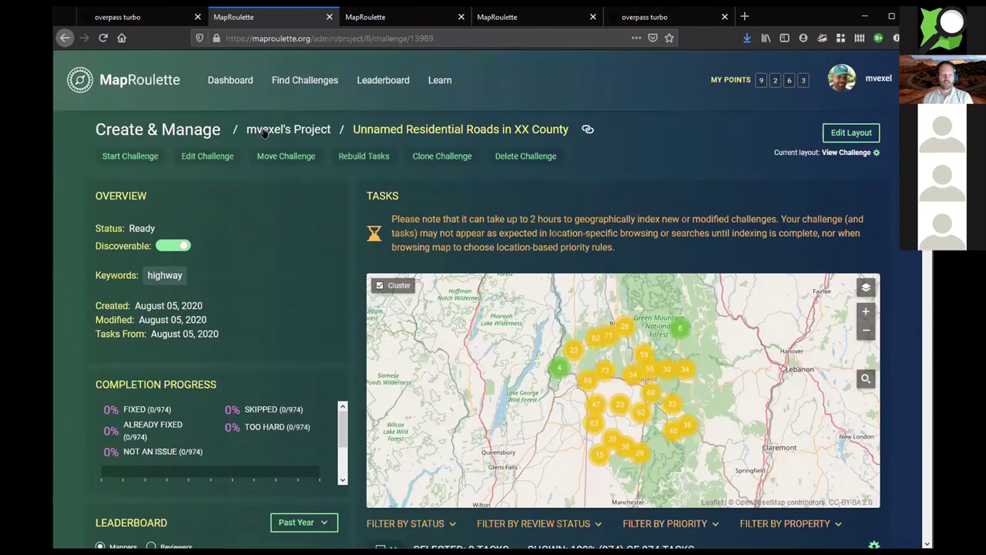
pyautogui.click(130, 154)
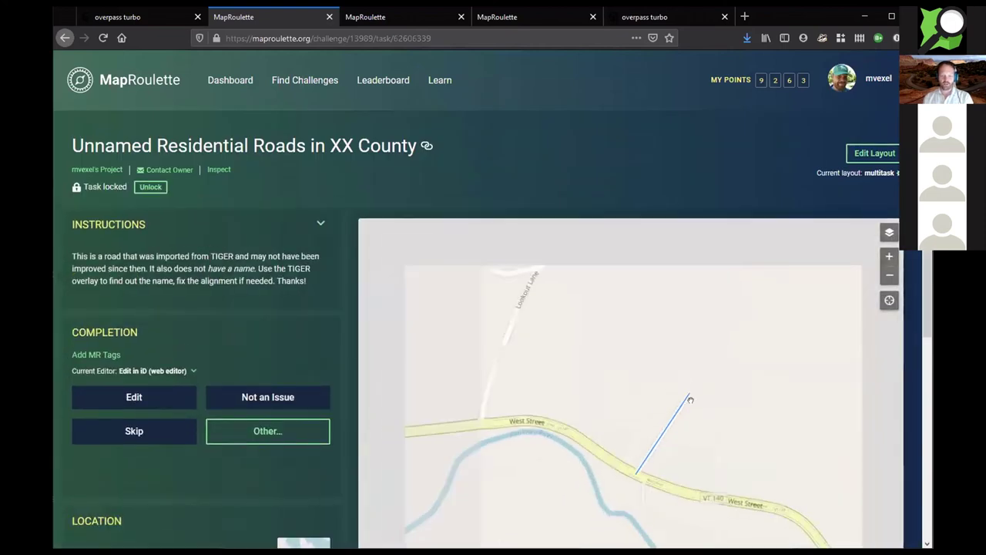
pyautogui.scroll(-1, 693, 409)
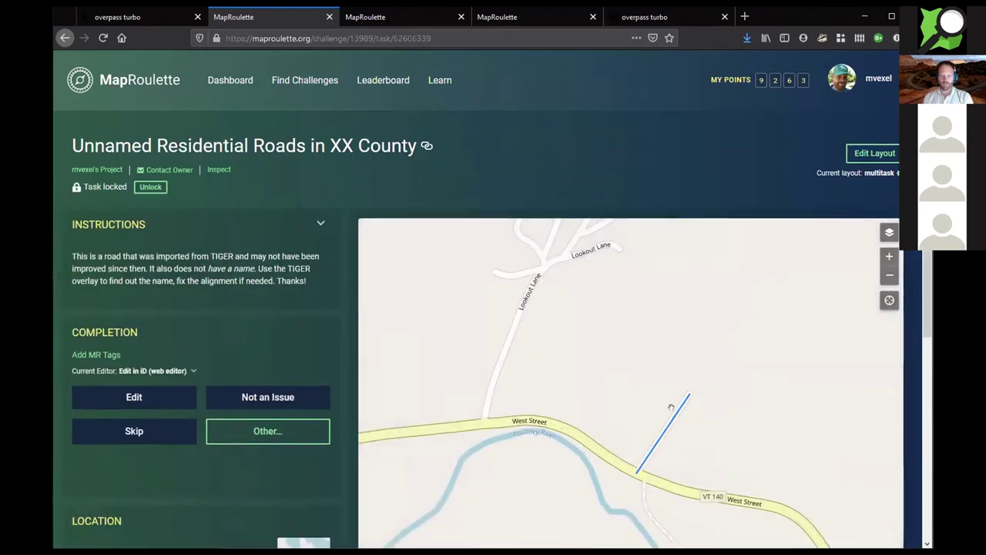
pyautogui.click(673, 407)
pyautogui.click(775, 471)
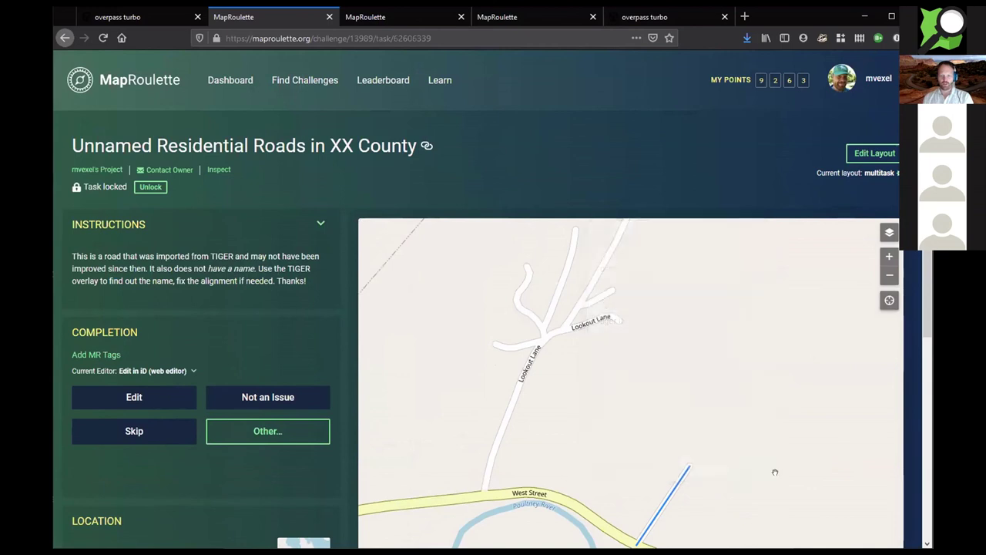
pyautogui.moveTo(717, 466); pyautogui.dragTo(716, 379)
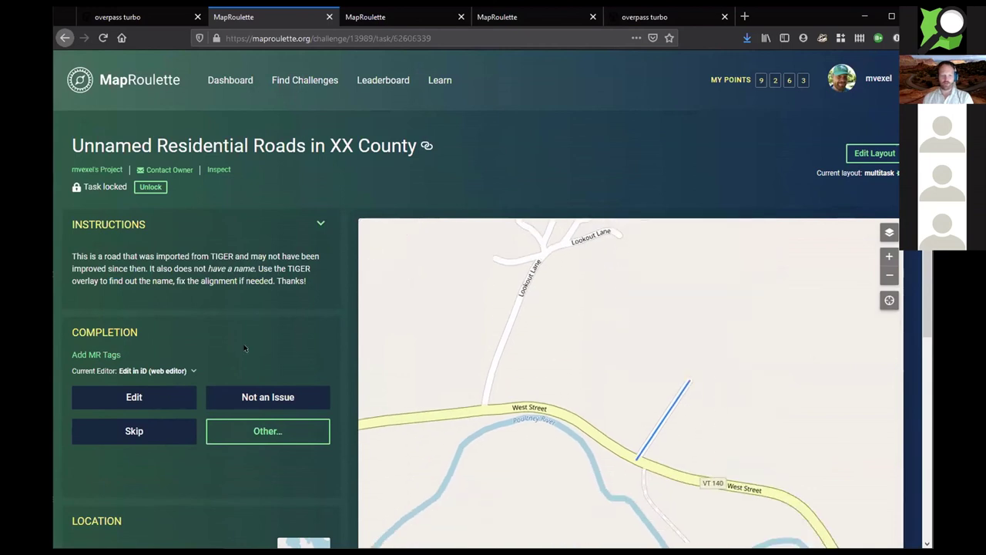
# Step: In iD, move the road's ends and extend it along the track toward the house
pyautogui.click(143, 395)
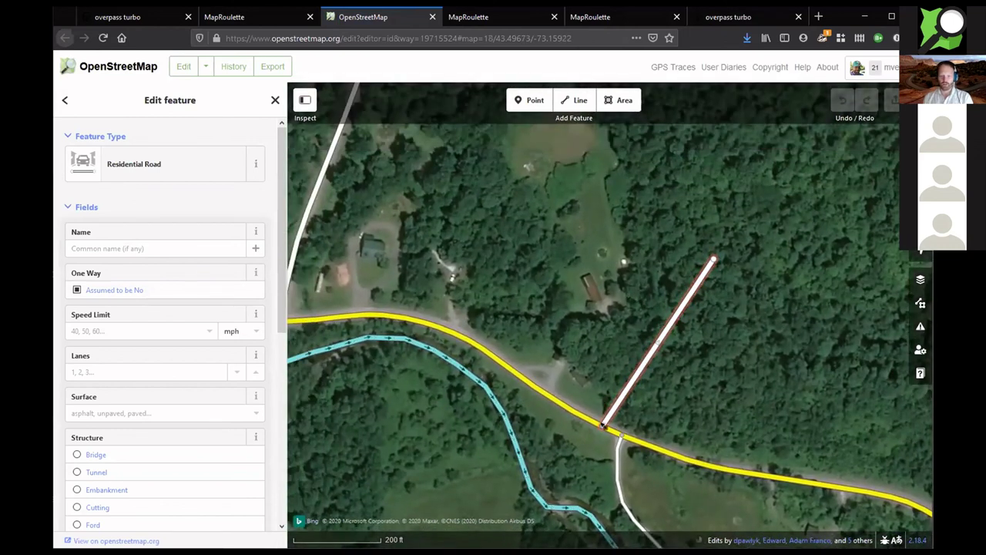
pyautogui.moveTo(602, 424); pyautogui.dragTo(536, 385)
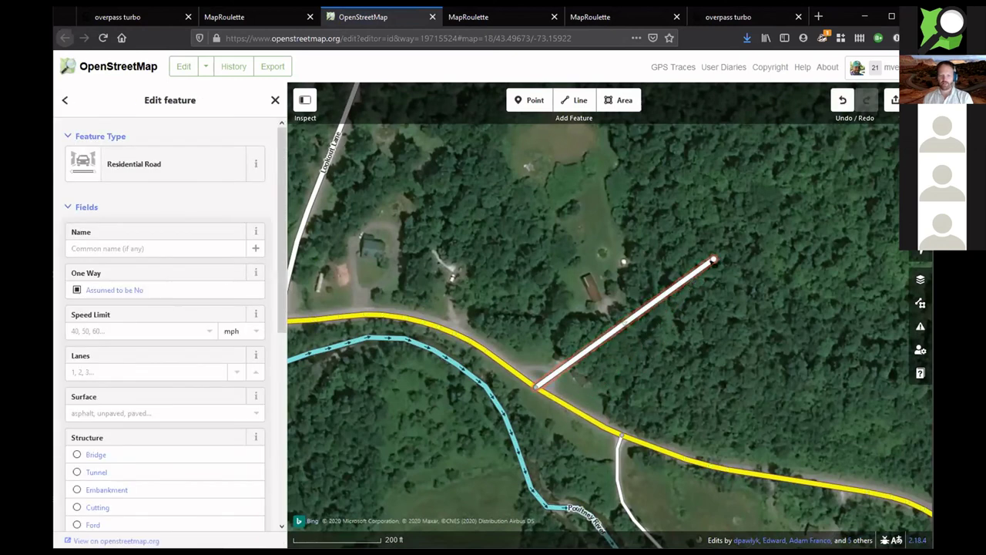
pyautogui.moveTo(713, 260); pyautogui.dragTo(580, 330)
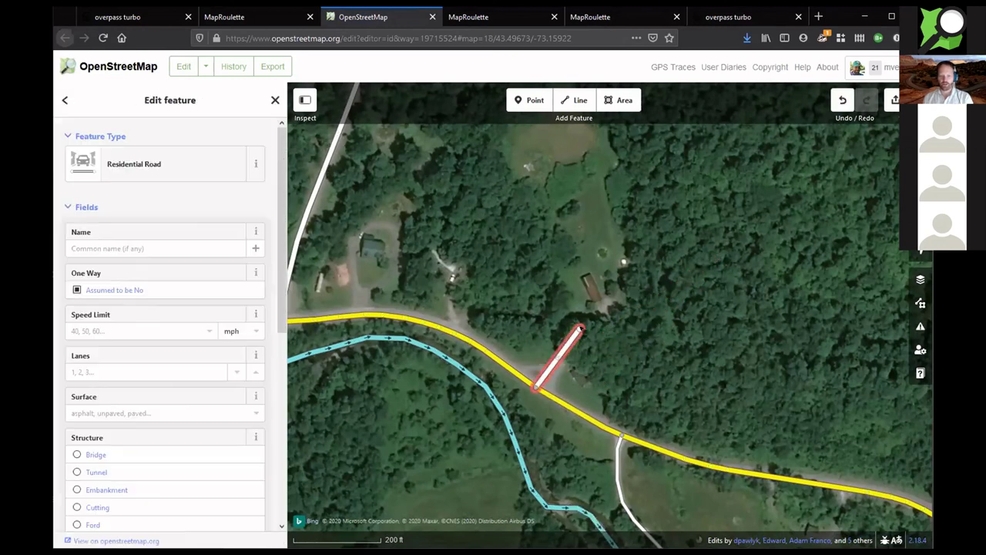
pyautogui.rightClick(580, 330)
pyautogui.click(596, 321)
pyautogui.click(608, 317)
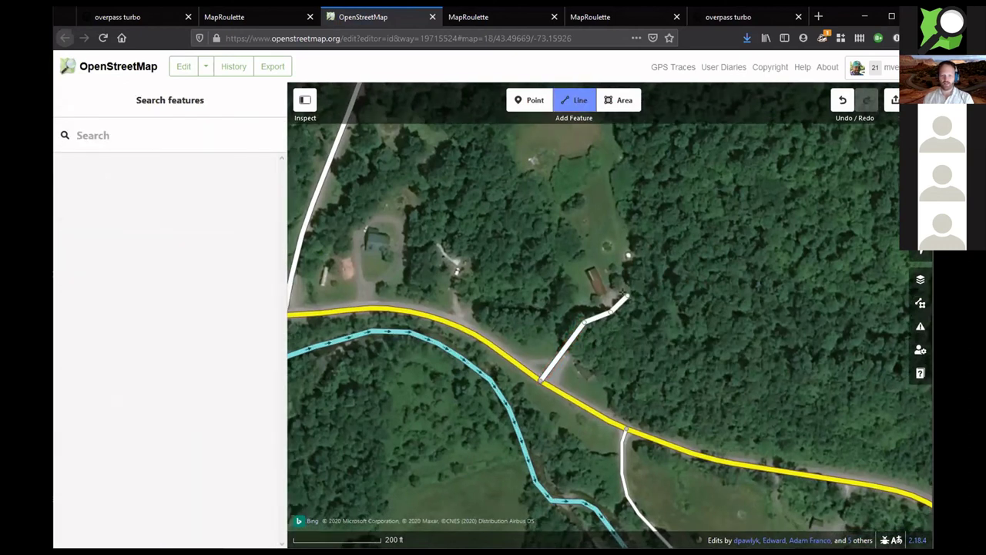
pyautogui.doubleClick(628, 297)
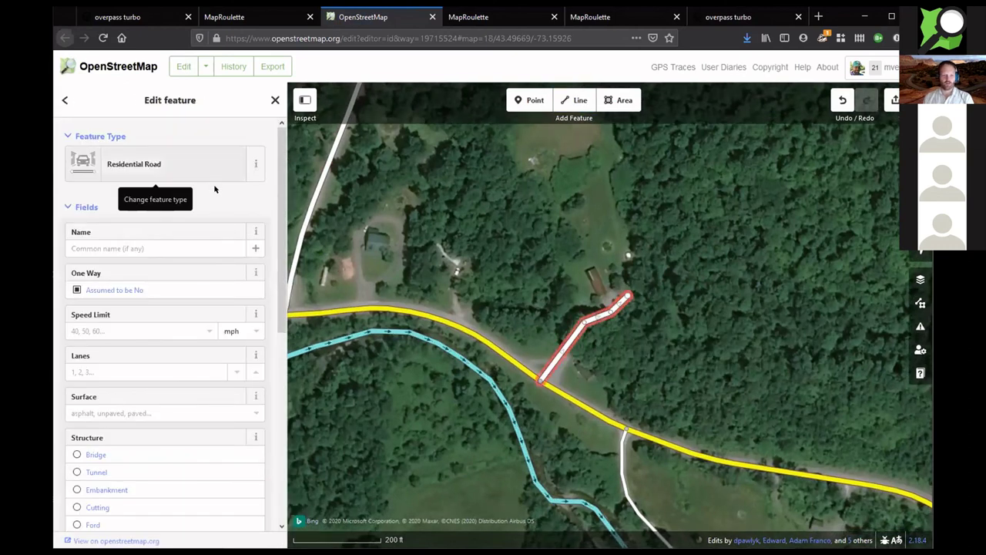
# Step: Change the road's preset to Driveway and bring up the upload form
pyautogui.click(191, 162)
pyautogui.write('drive')
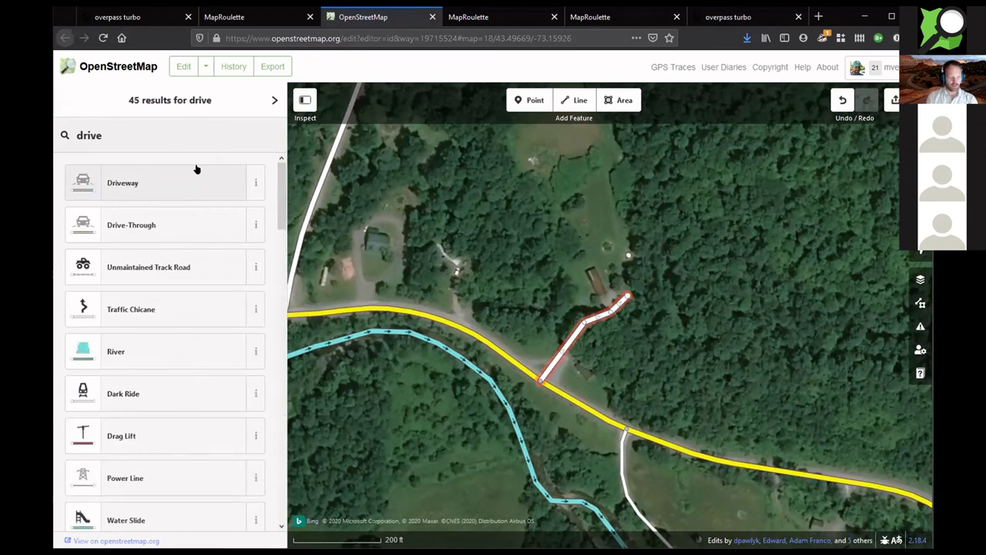
pyautogui.click(197, 168)
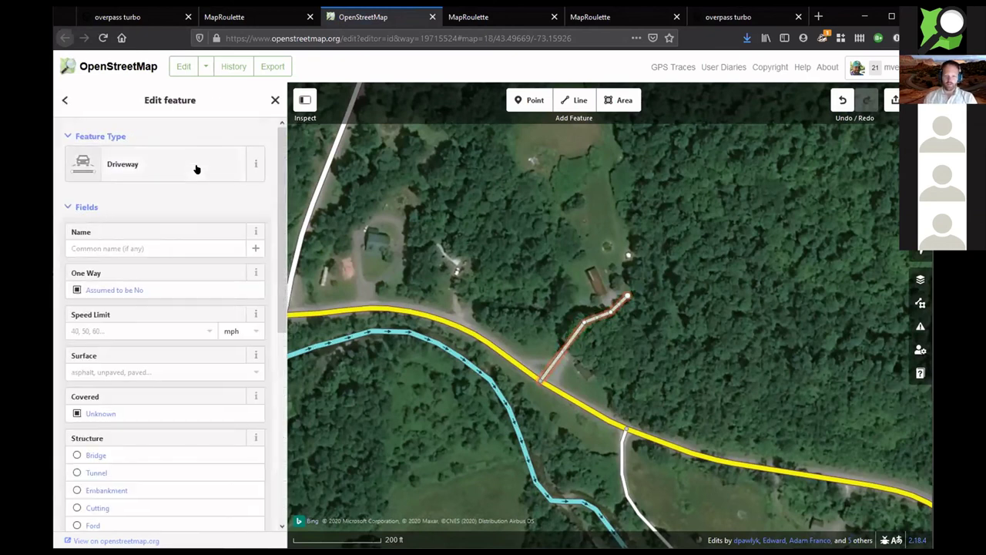
pyautogui.hotkey('ctrl', 's')
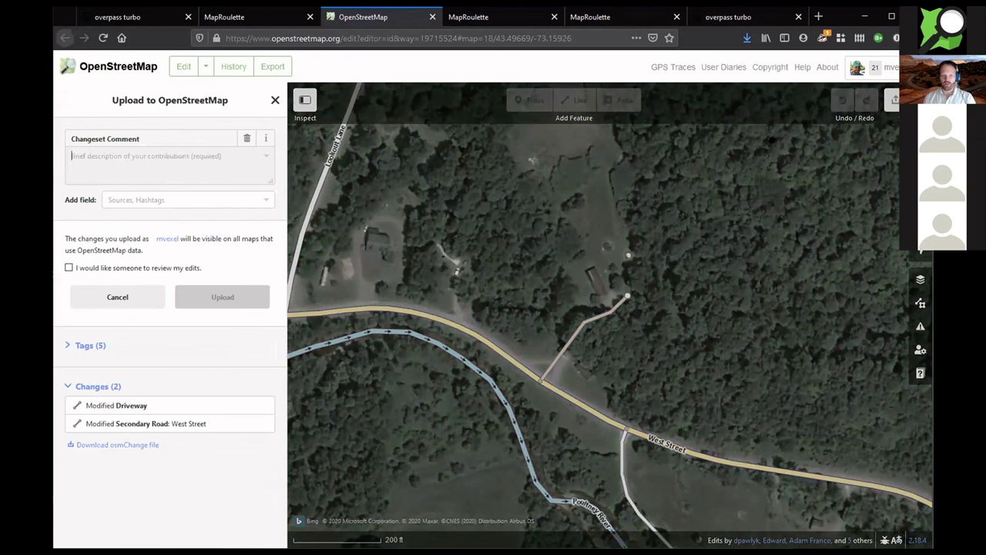
# Step: Upload the edits with changeset comment '#maproulette fix up old residential roads'
pyautogui.click(224, 170)
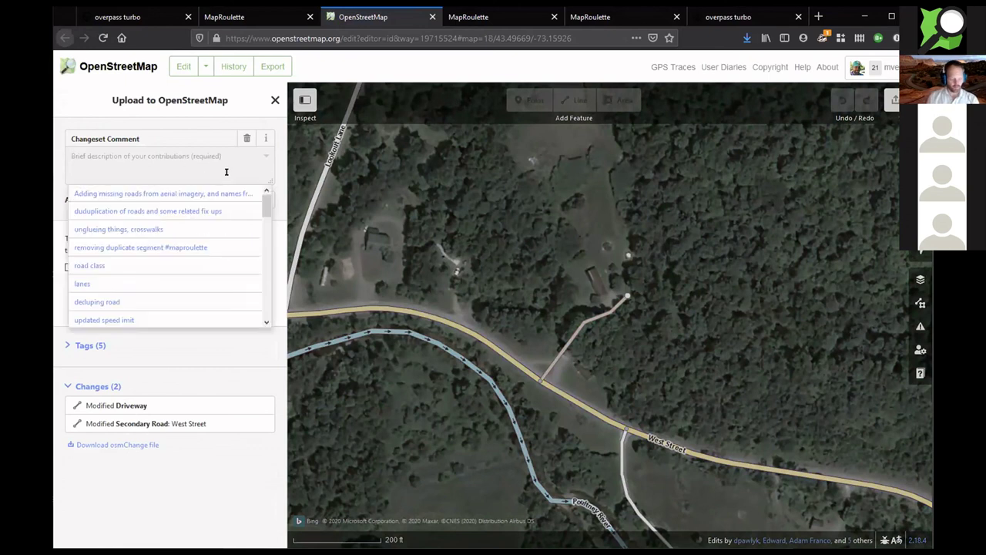
pyautogui.click(155, 152)
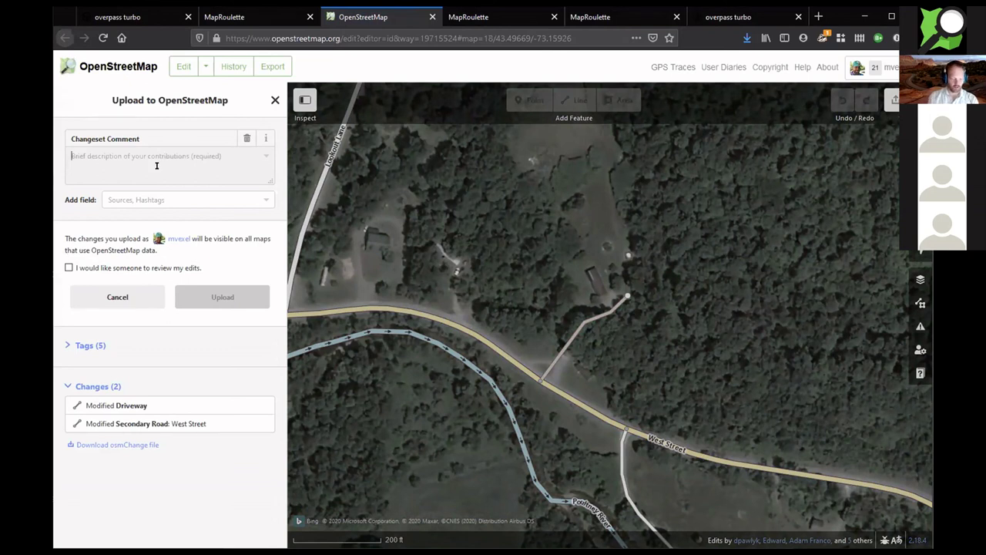
pyautogui.write('#map')
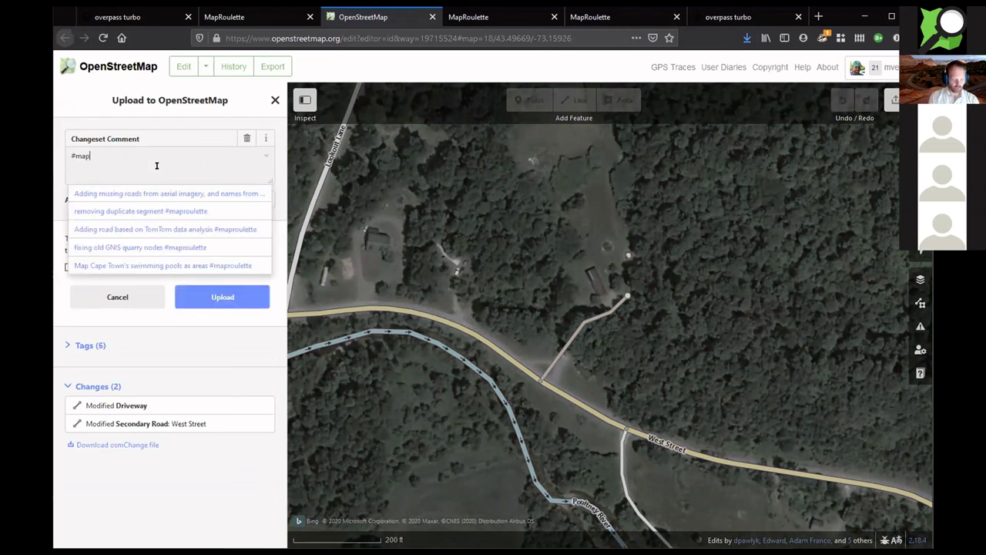
pyautogui.write('roulette f')
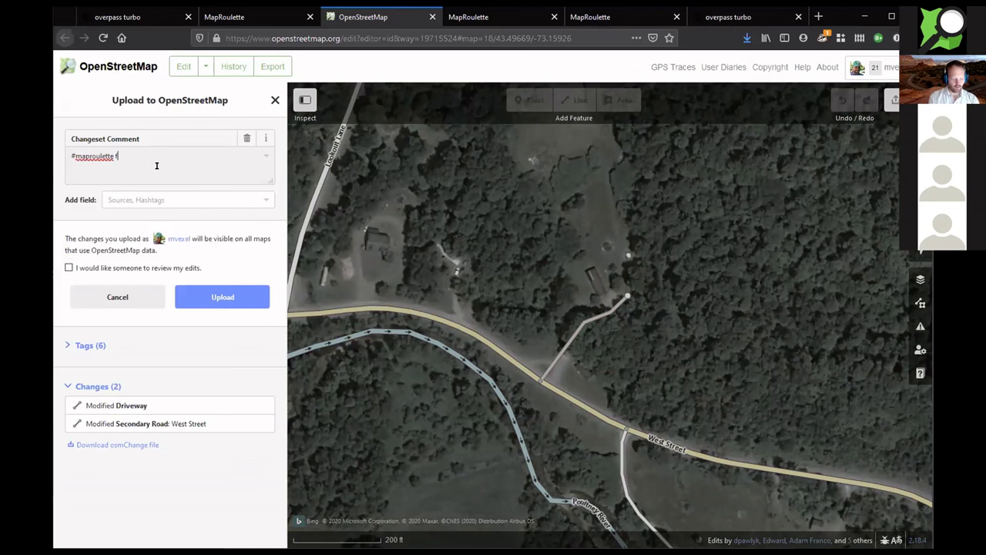
pyautogui.write('ix up old resident9ia')
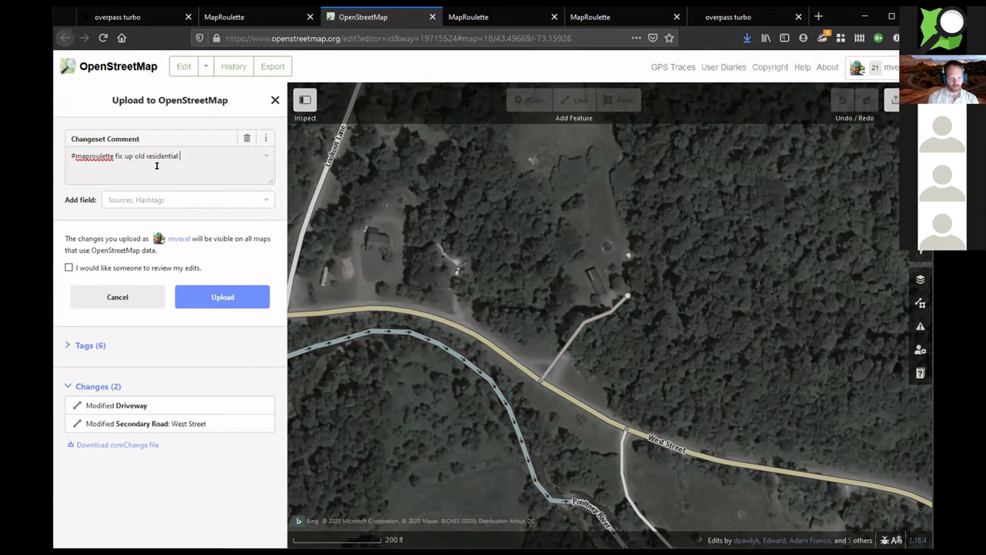
pyautogui.write('l roads')
pyautogui.click(222, 299)
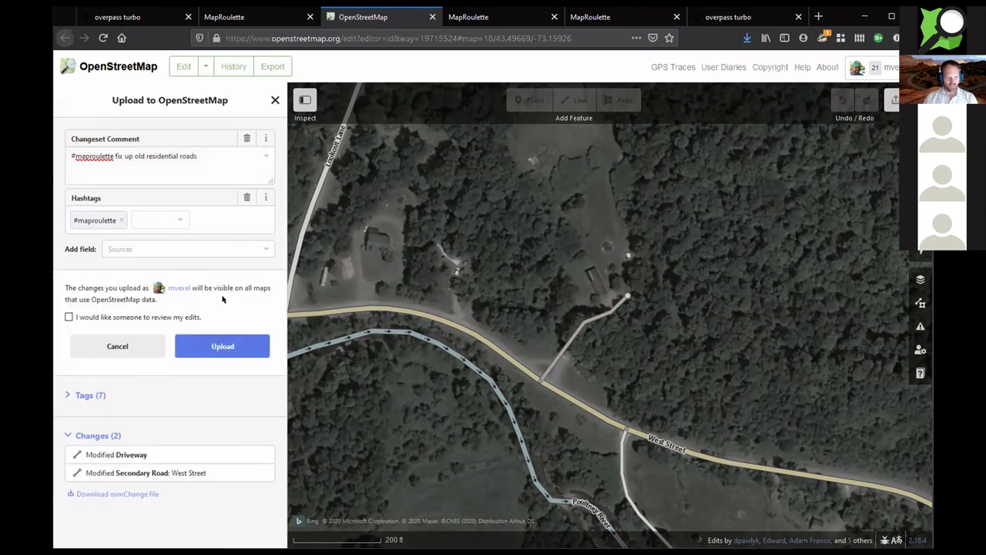
pyautogui.click(235, 347)
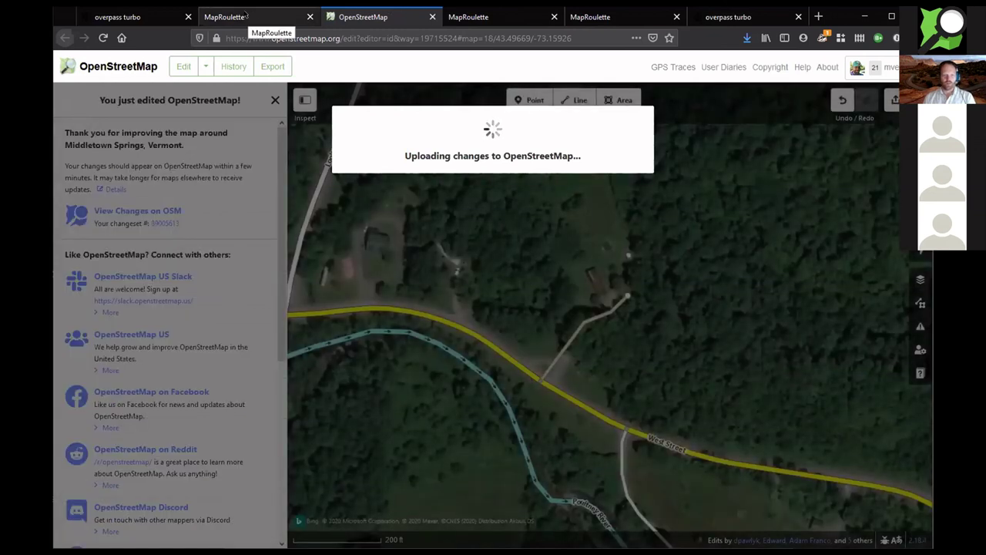
# Step: Submit the MapRoulette task as 'I fixed it!' and view the challenge progress at 1/974 fixed
pyautogui.click(246, 16)
pyautogui.click(134, 381)
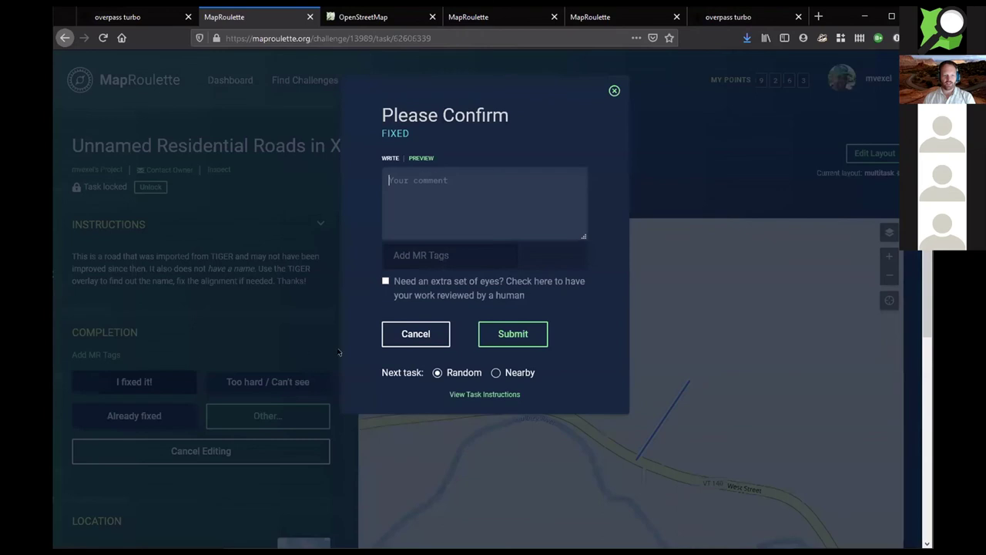
pyautogui.click(500, 332)
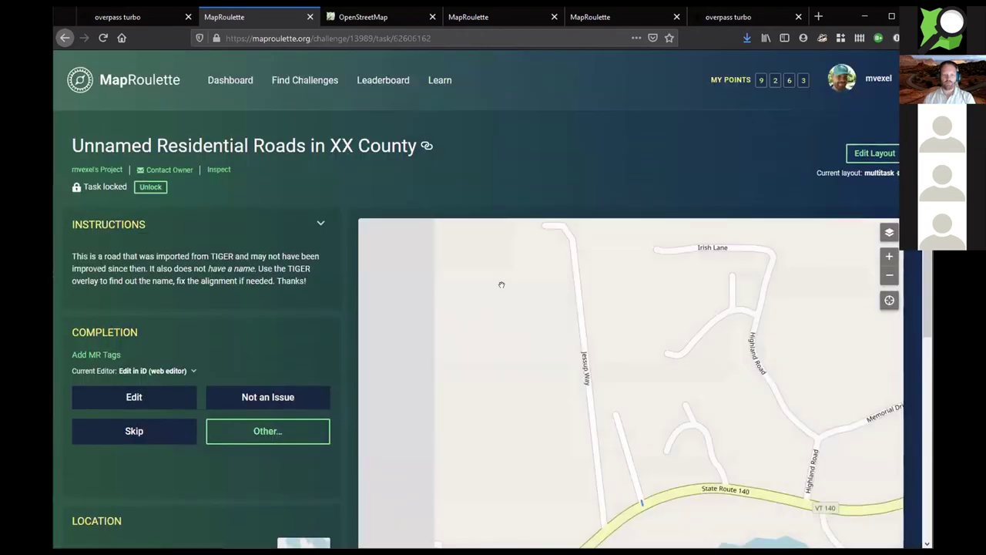
pyautogui.click(341, 152)
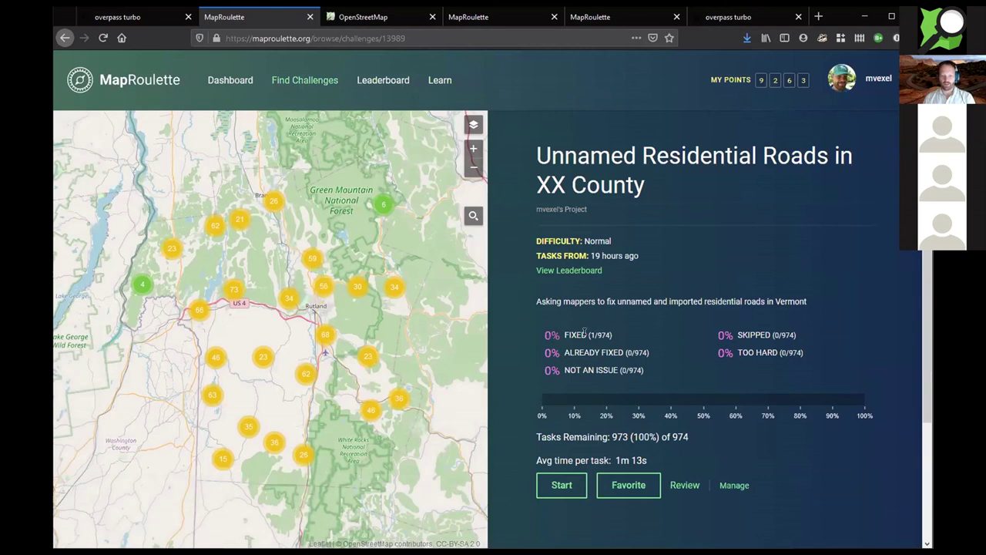